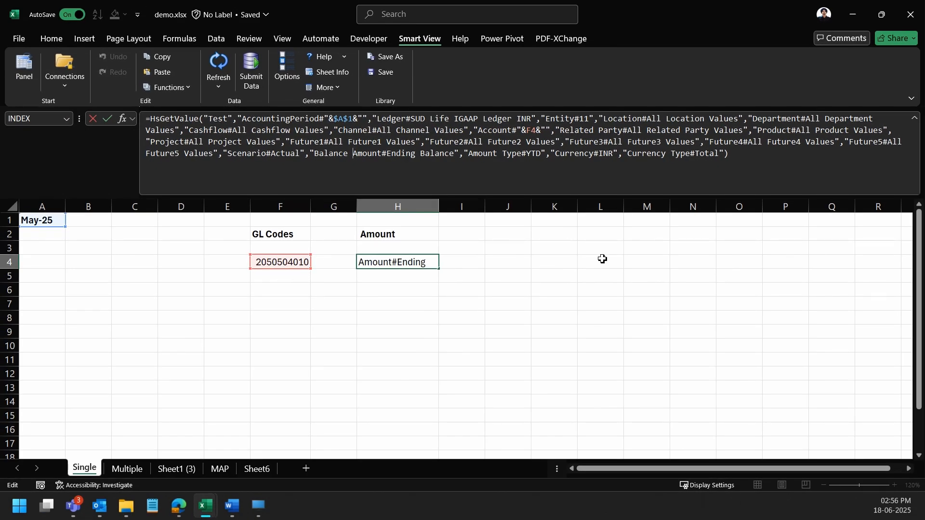
# - On the Multiple sheet, copy the HsGetValue formula from H4 into H5:H7 for the remaining GL codes
pyautogui.press('Escape')
pyautogui.hotkey('ctrl', 'pagedown')
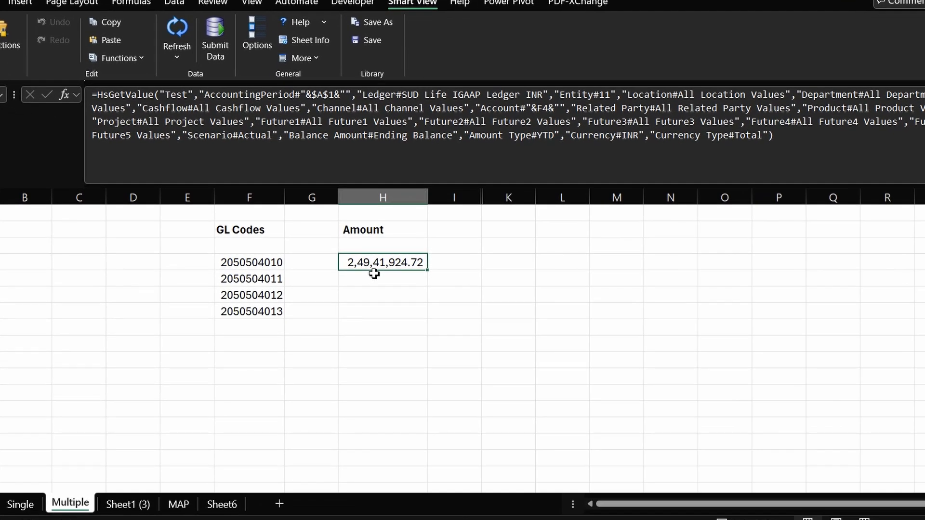
pyautogui.press('F2')
pyautogui.click(406, 175)
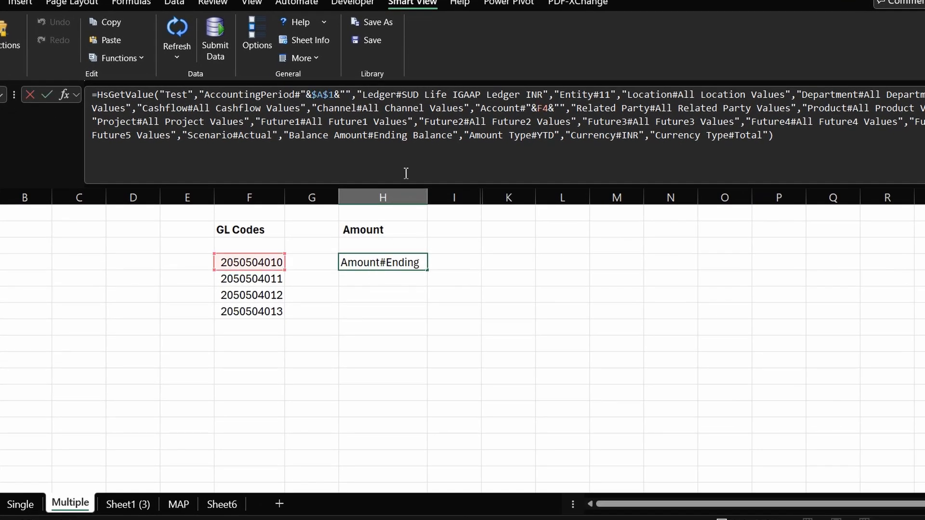
pyautogui.hotkey('ctrl', 'Return')
pyautogui.hotkey('ctrl', 'c')
pyautogui.moveTo(376, 282); pyautogui.dragTo(363, 320)
pyautogui.hotkey('ctrl', 'v')
pyautogui.press('Escape')
# - Refresh the Smart View data for the copied amounts and check the formulas in H5 and H6
pyautogui.click(363, 311)
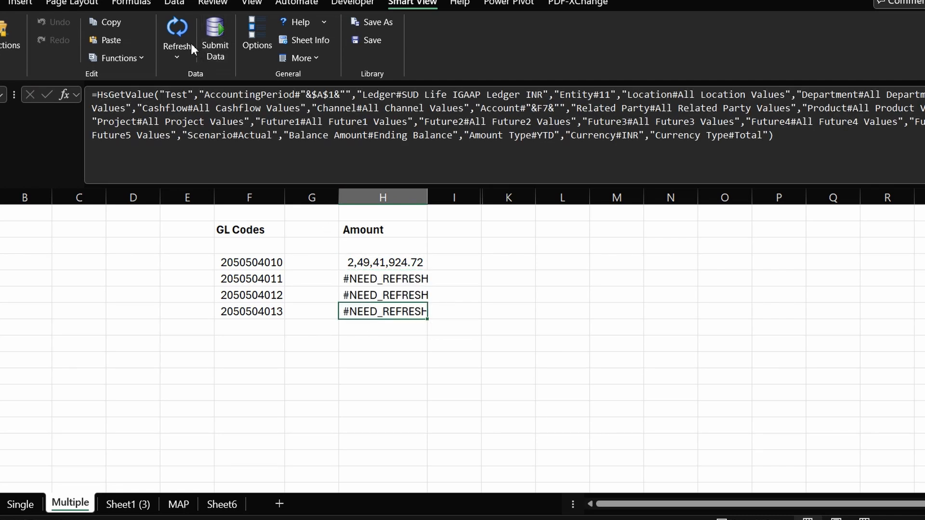
pyautogui.click(177, 39)
pyautogui.doubleClick(392, 278)
pyautogui.press('Escape')
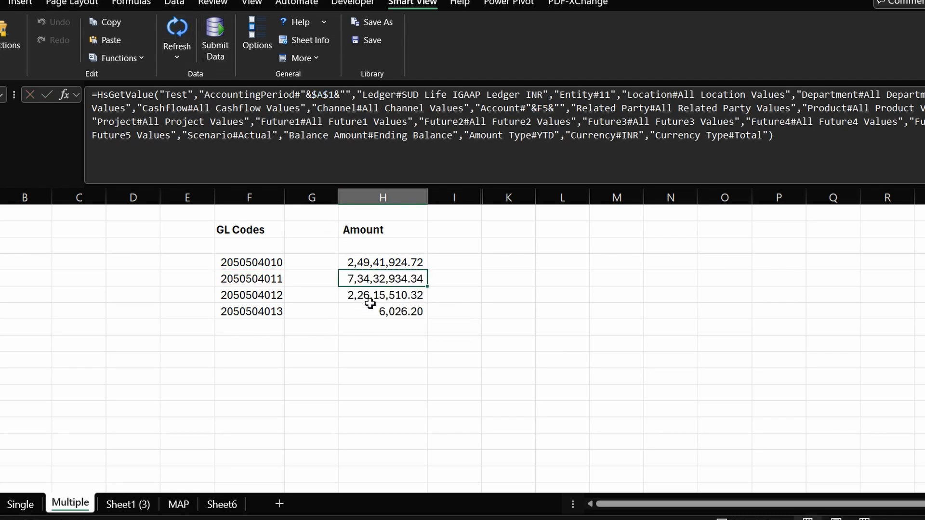
pyautogui.doubleClick(381, 295)
pyautogui.press('Escape')
# - Add a bold SUM row in row 8 that totals the amounts in H4:H7
pyautogui.click(390, 325)
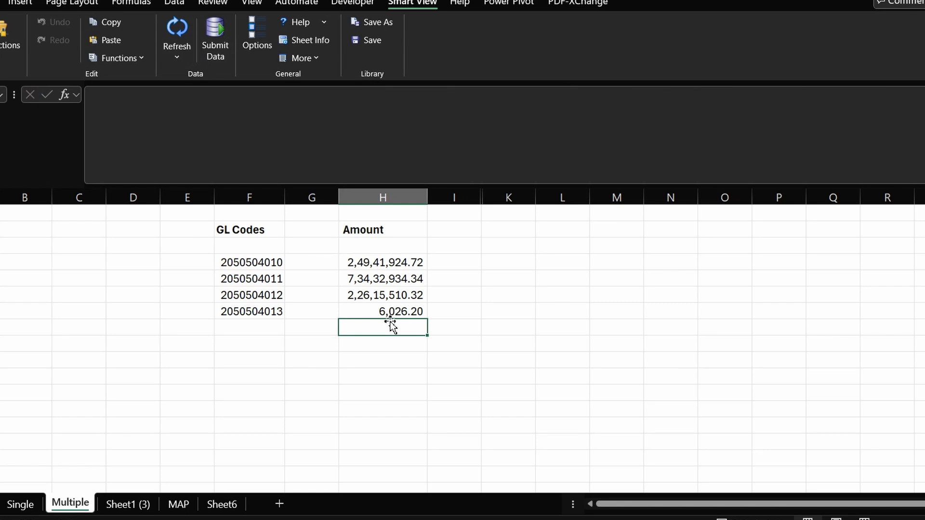
pyautogui.hotkey('alt', '=')
pyautogui.press('Return')
pyautogui.click(388, 325)
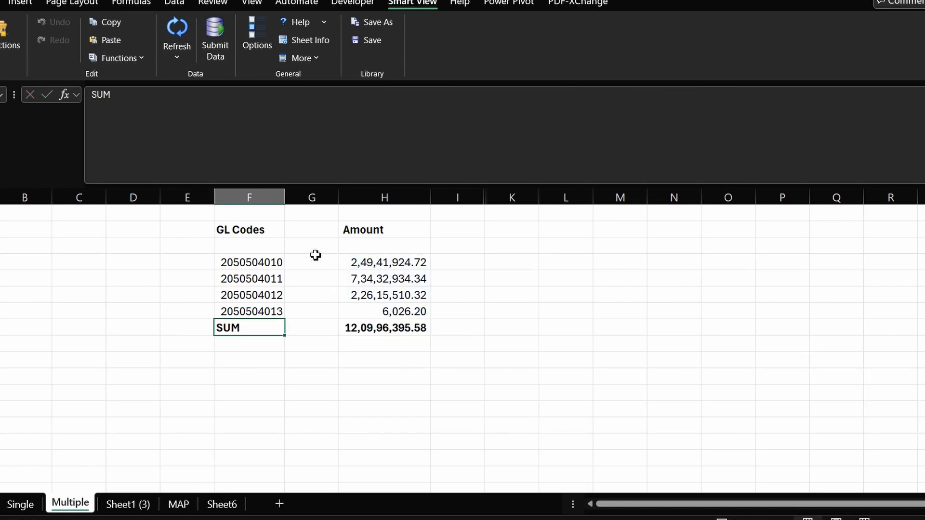
pyautogui.moveTo(380, 263); pyautogui.dragTo(386, 313)
pyautogui.click(393, 332)
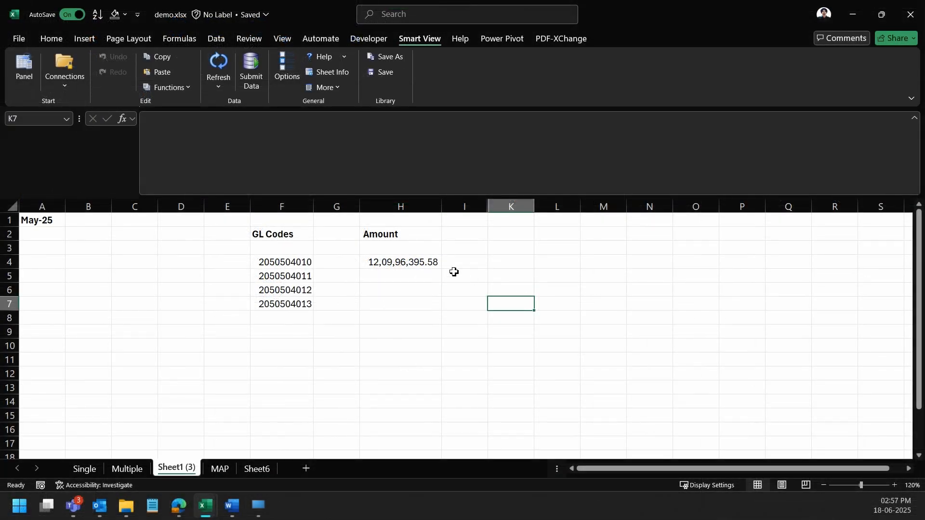
# - On Sheet1 (3), examine the full combined HsGetValue formula in H4 that adds the four GL codes
pyautogui.click(414, 261)
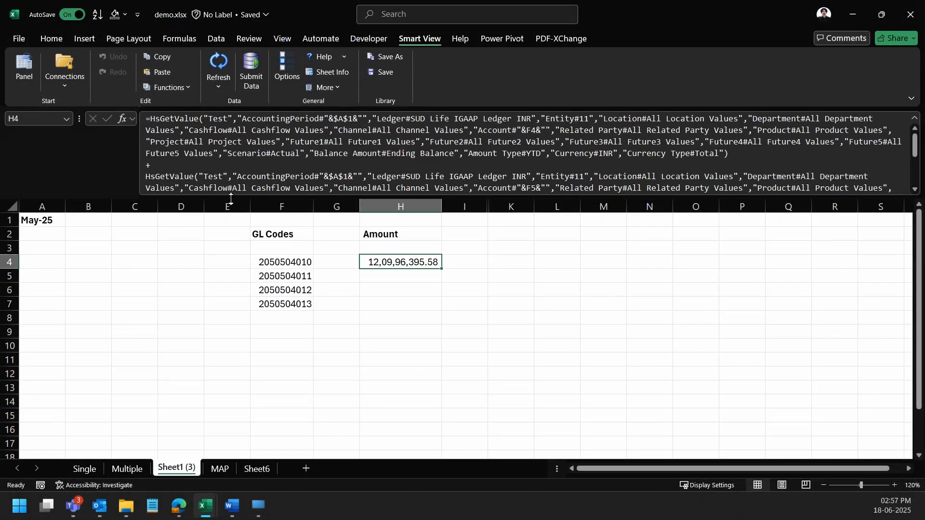
pyautogui.click(232, 153)
pyautogui.moveTo(231, 196); pyautogui.dragTo(232, 374)
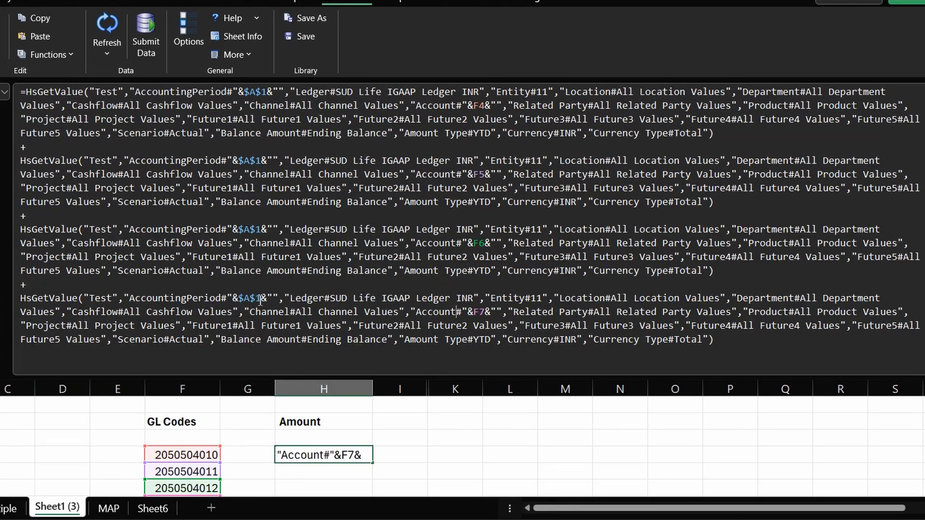
pyautogui.moveTo(305, 374); pyautogui.dragTo(311, 145)
pyautogui.doubleClick(299, 433)
pyautogui.press('Escape')
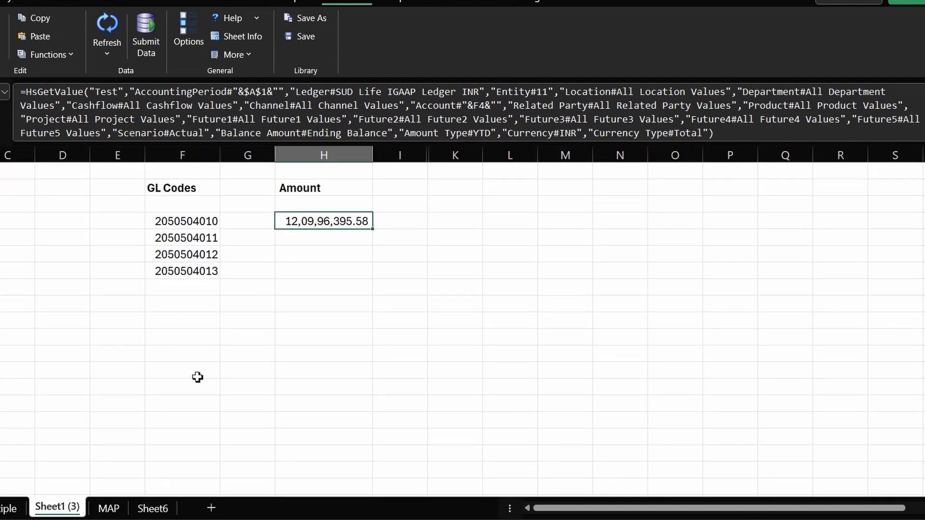
pyautogui.click(6, 505)
pyautogui.click(57, 508)
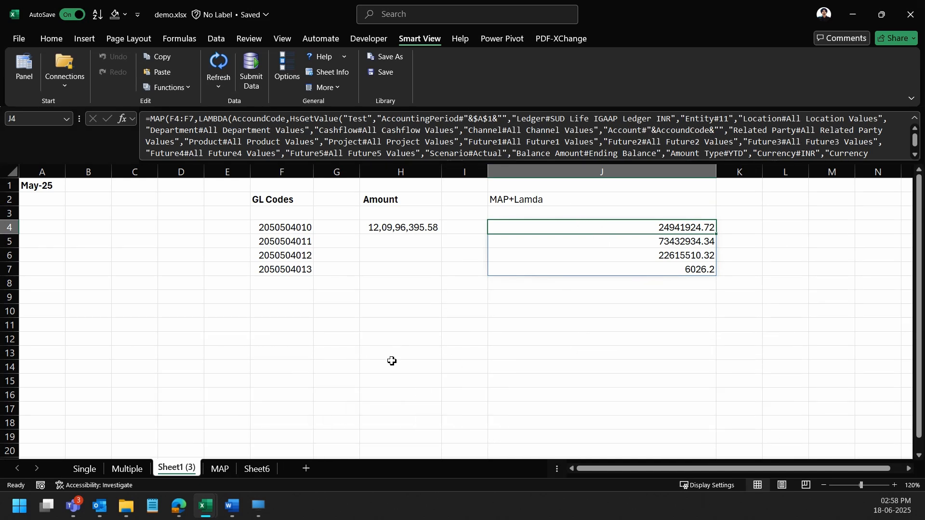
# - Bold the MAP+Lamda heading in J2 and show the full MAP formula in J4 for reading
pyautogui.click(599, 197)
pyautogui.hotkey('ctrl', 'b')
pyautogui.click(604, 226)
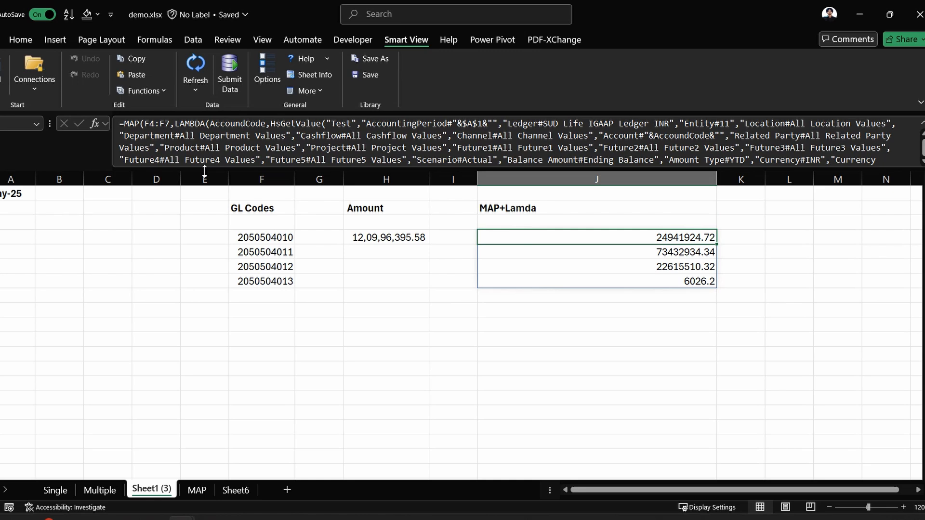
pyautogui.hotkey('ctrl', 'shift', 'u')
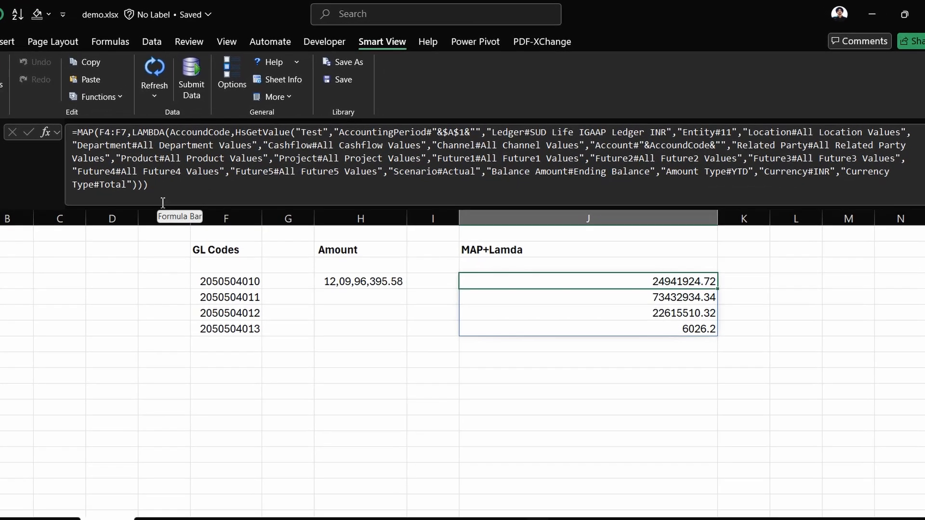
pyautogui.click(90, 143)
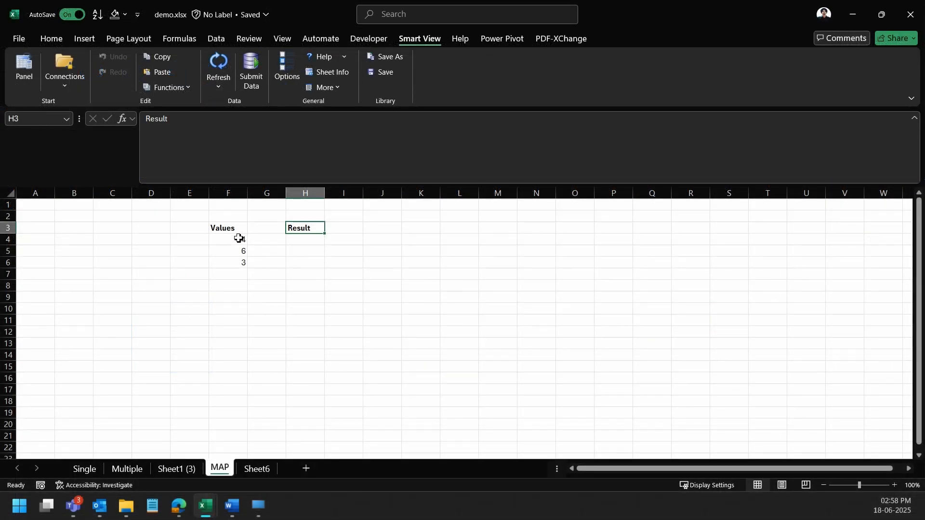
# - On the MAP sheet, start a MAP formula in H4 with F4:F6 as its array
pyautogui.moveTo(239, 238); pyautogui.dragTo(247, 259)
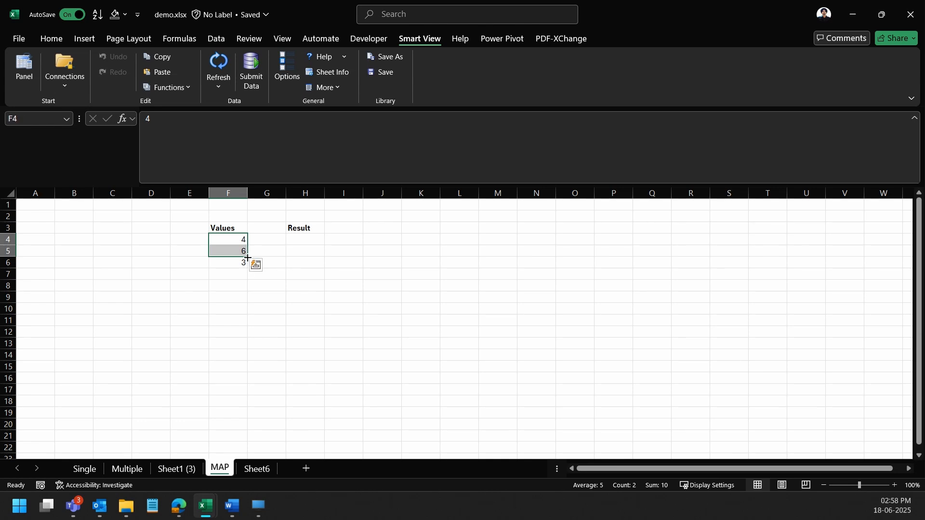
pyautogui.click(301, 240)
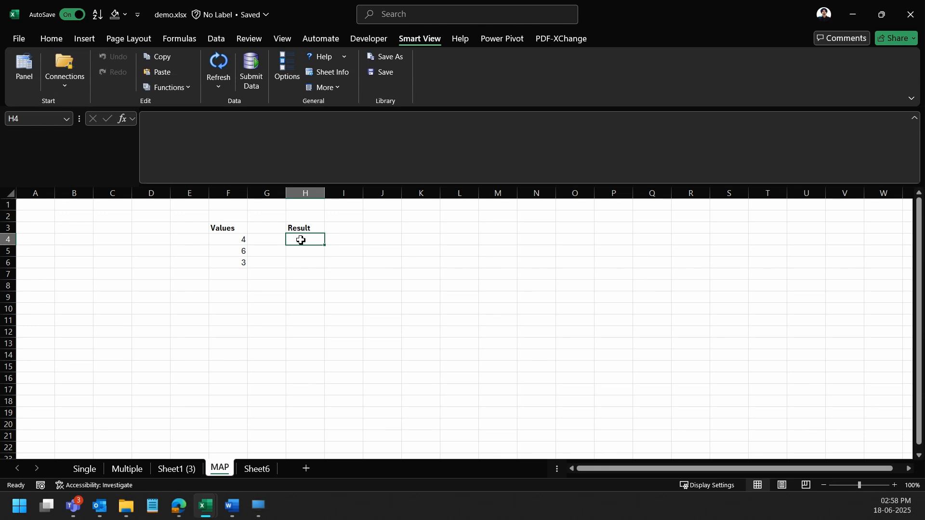
pyautogui.write('=MAP')
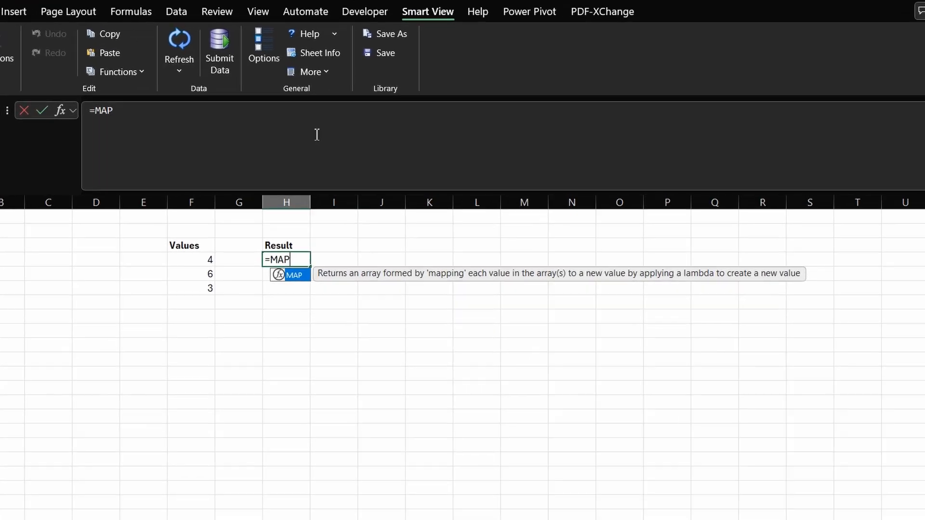
pyautogui.write('(')
pyautogui.press('Left')
pyautogui.press('Left')
pyautogui.hotkey('shift', 'Down')
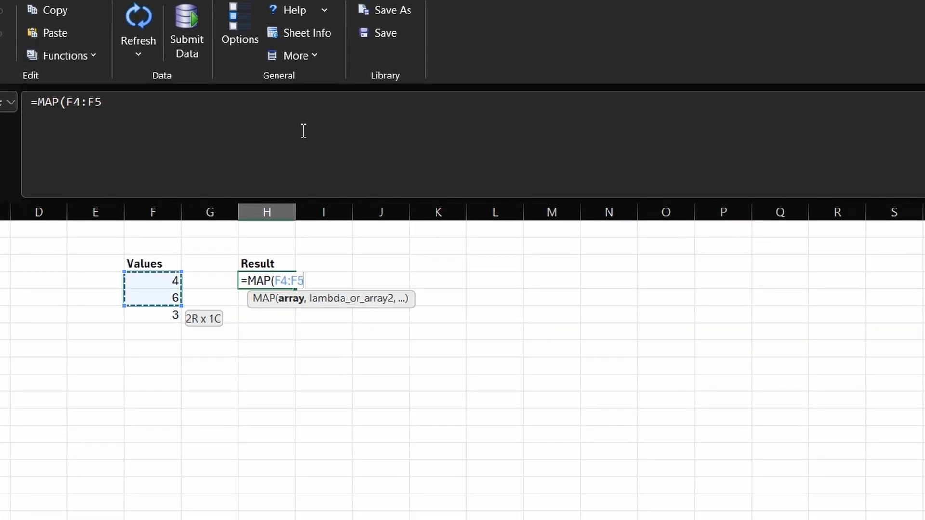
pyautogui.hotkey('shift', 'Down')
pyautogui.write(',')
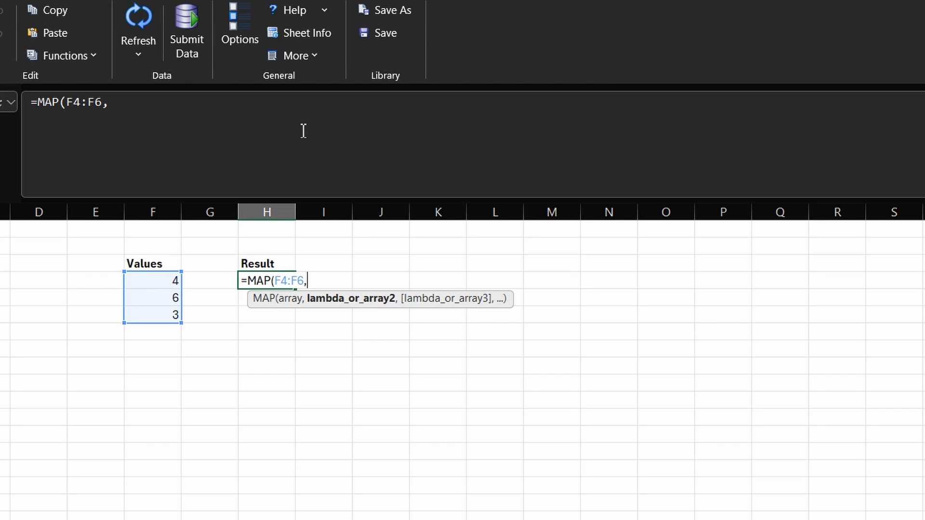
# - Complete the MAP formula in H4 with LAMBDA(Value,Value*2) as its second argument
pyautogui.write('LAM')
pyautogui.press('Tab')
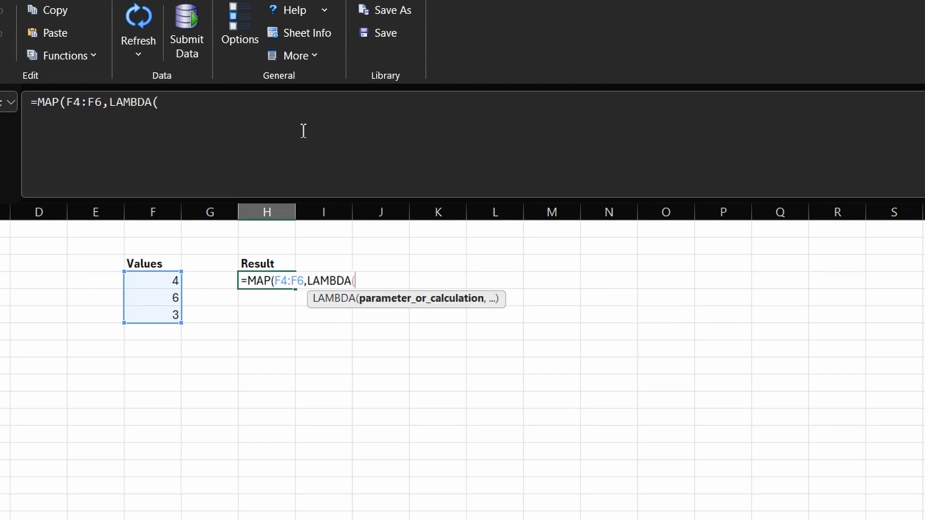
pyautogui.write('Value,')
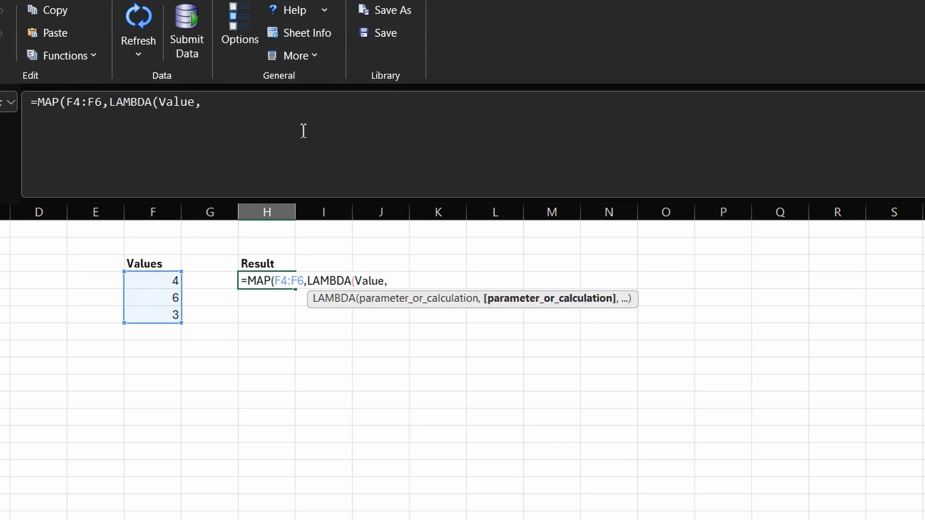
pyautogui.write('Val')
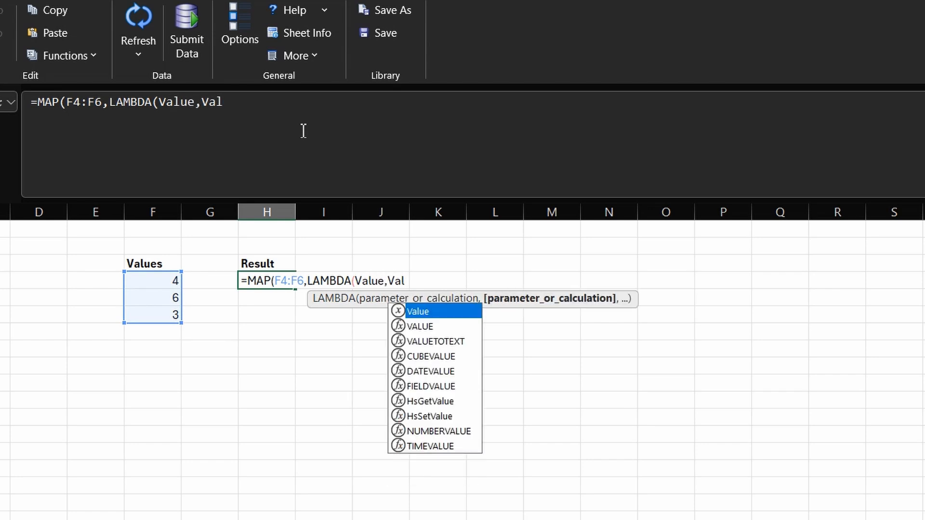
pyautogui.write('ue*')
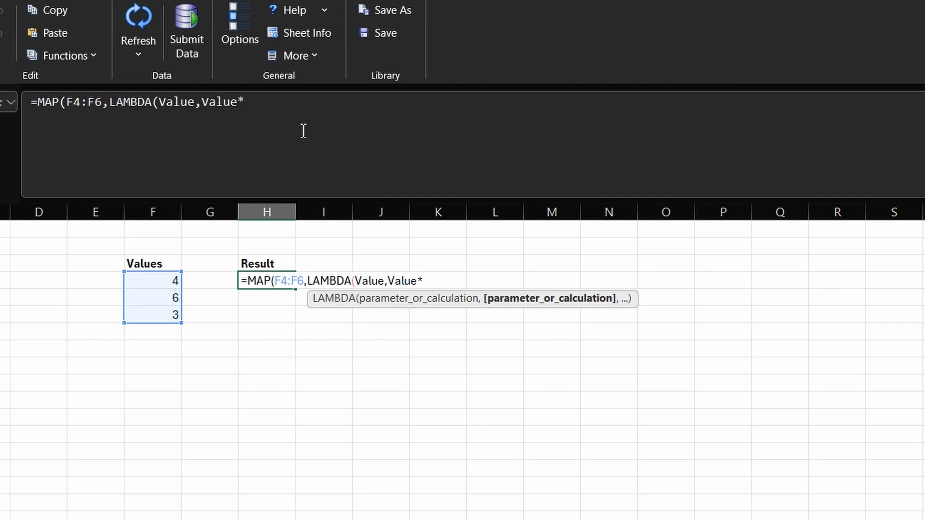
pyautogui.write('2)')
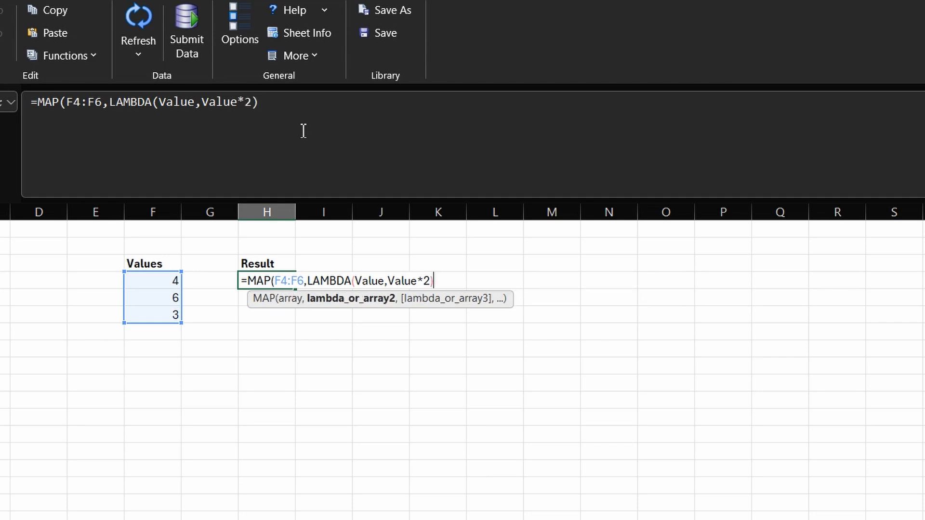
pyautogui.write(')')
pyautogui.press('Return')
pyautogui.press('Up')
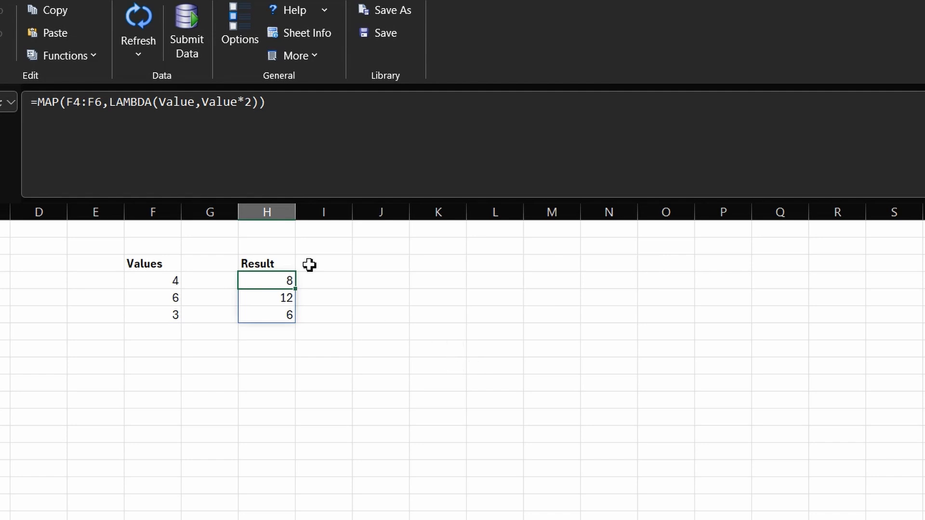
# - Wrap the formula in H4 in SUM so it reads =SUM(MAP(F4:F6,LAMBDA(Value,Value*2))), and review it
pyautogui.click(43, 115)
pyautogui.write('SUM(')
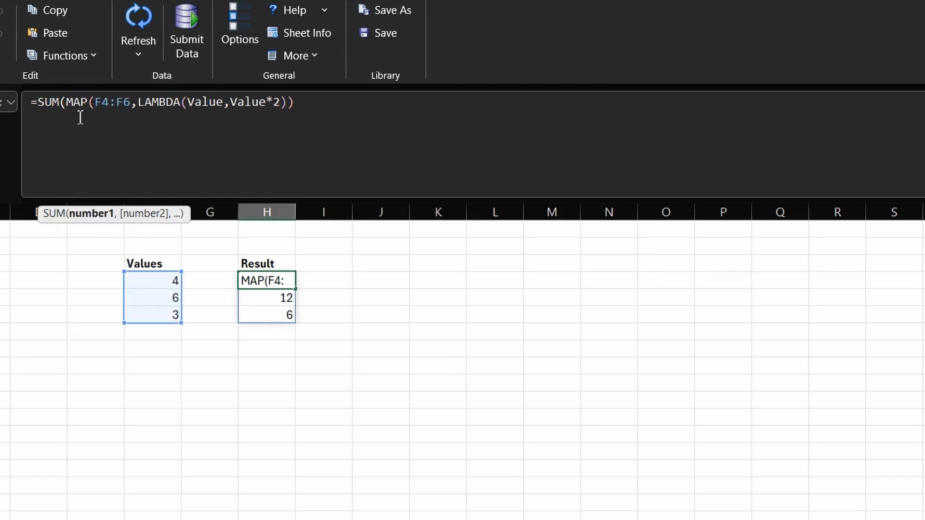
pyautogui.click(360, 126)
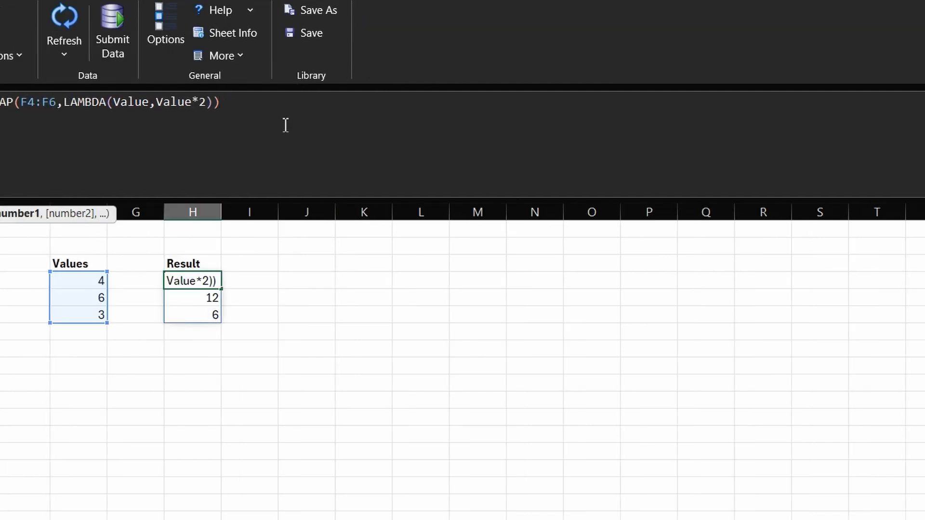
pyautogui.write(')')
pyautogui.press('Return')
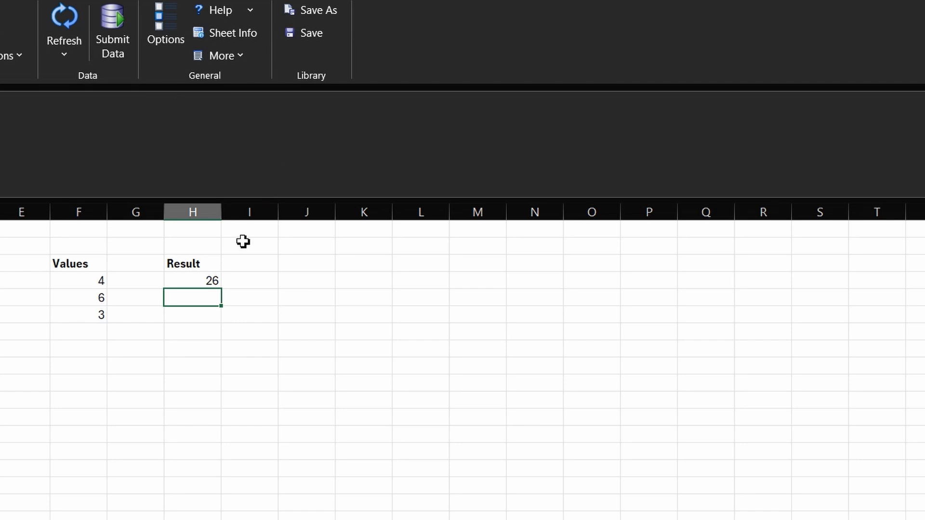
pyautogui.click(210, 279)
pyautogui.click(174, 182)
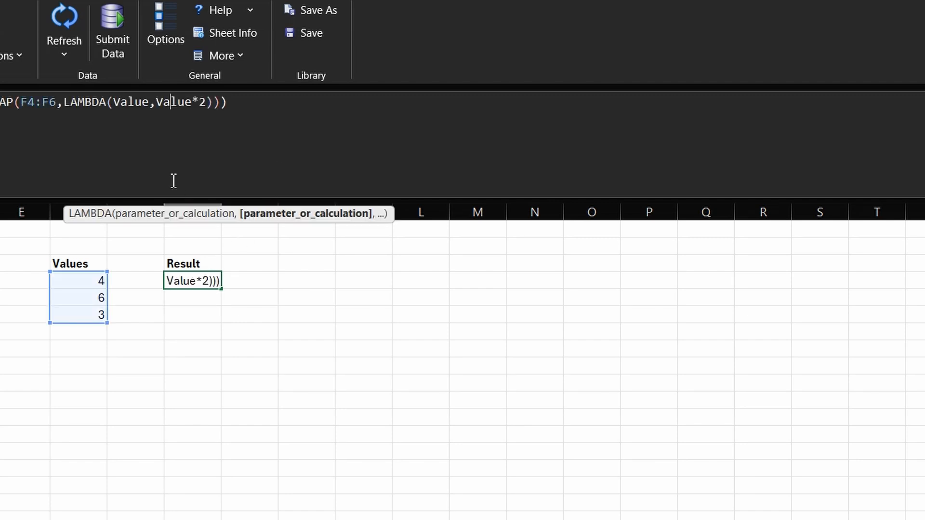
pyautogui.press('Escape')
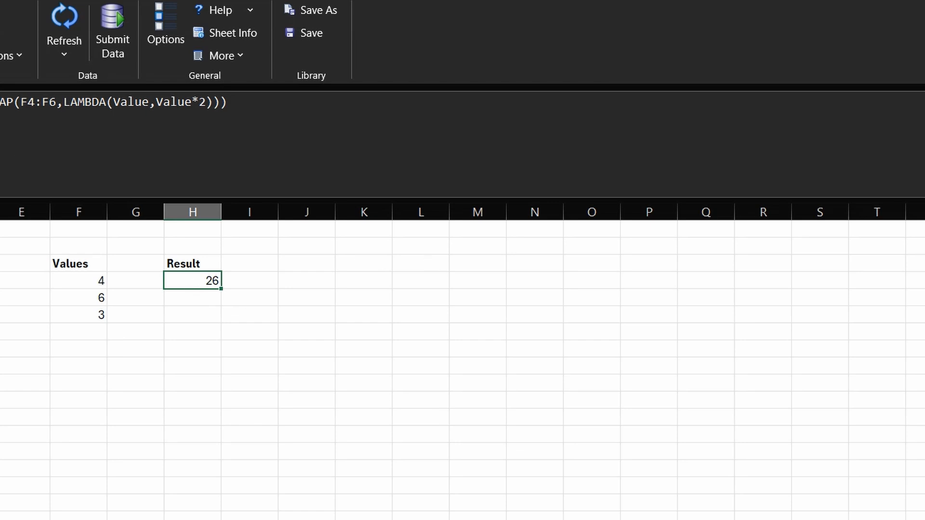
pyautogui.press('F2')
pyautogui.click(205, 147)
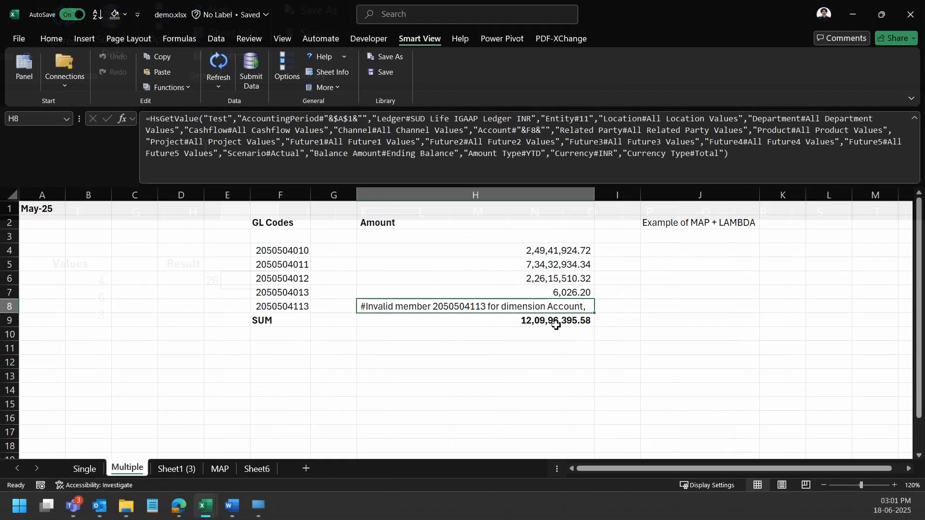
# - On the Multiple sheet, extend the SUM range in H9 to H4:H8 and select the invalid-member amount in H8
pyautogui.press('Down')
pyautogui.click(410, 178)
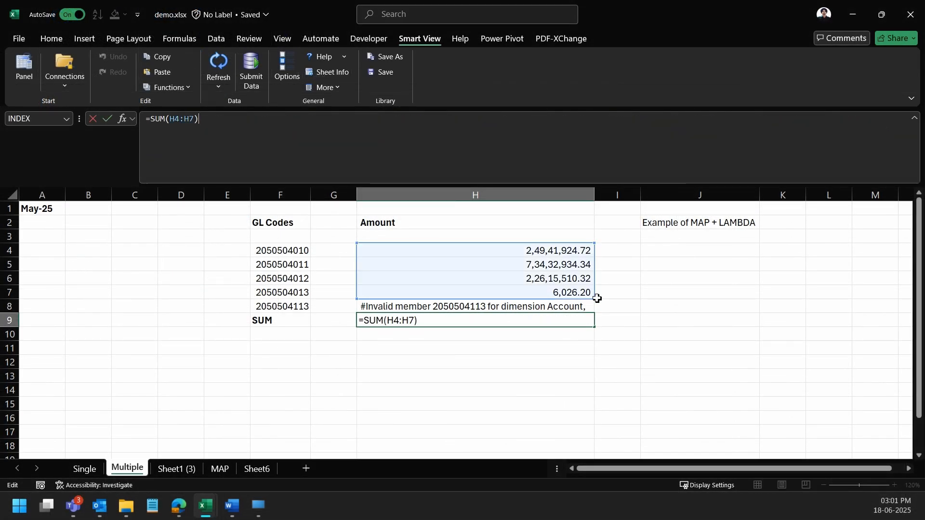
pyautogui.moveTo(595, 300); pyautogui.dragTo(589, 306)
pyautogui.press('Return')
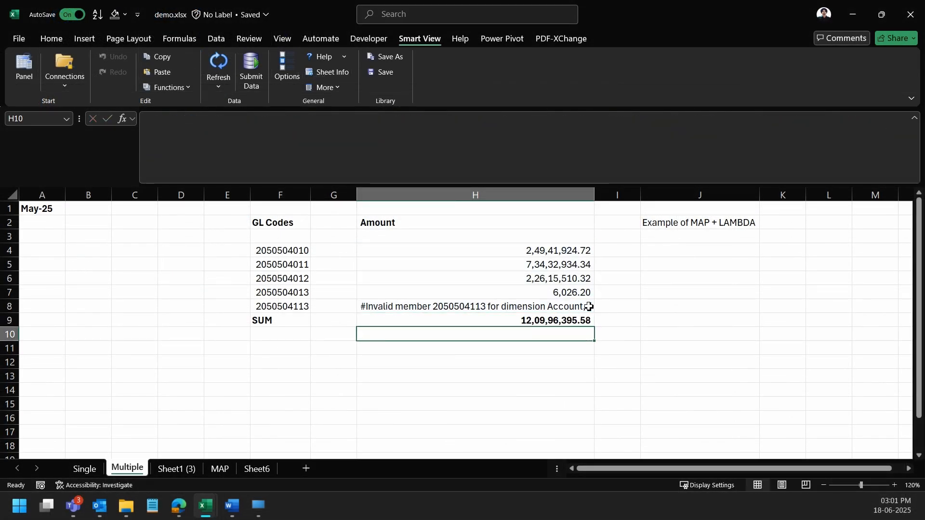
pyautogui.press('Up')
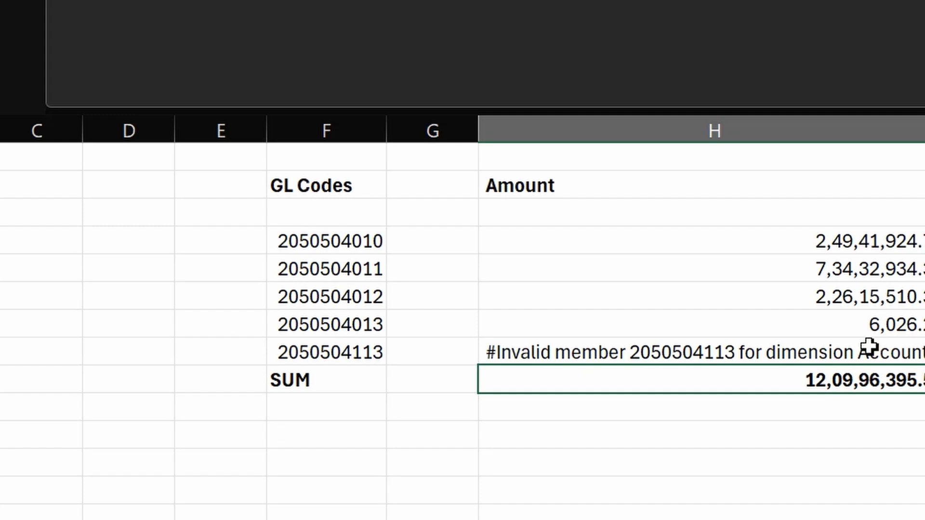
pyautogui.click(821, 353)
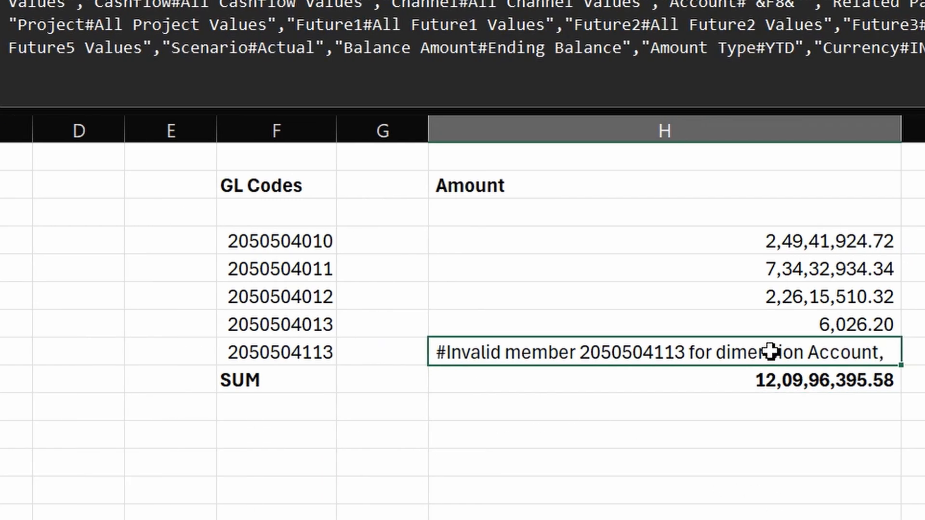
pyautogui.click(838, 383)
pyautogui.click(842, 352)
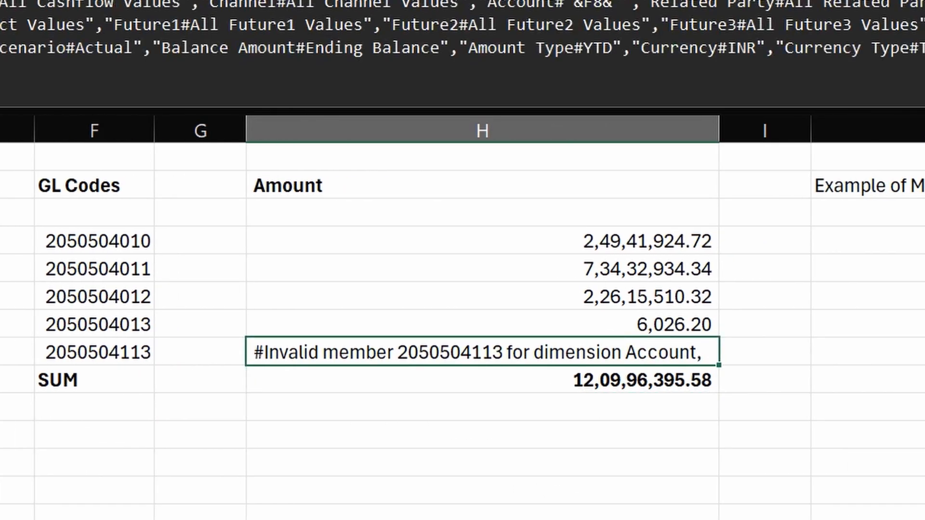
pyautogui.click(867, 240)
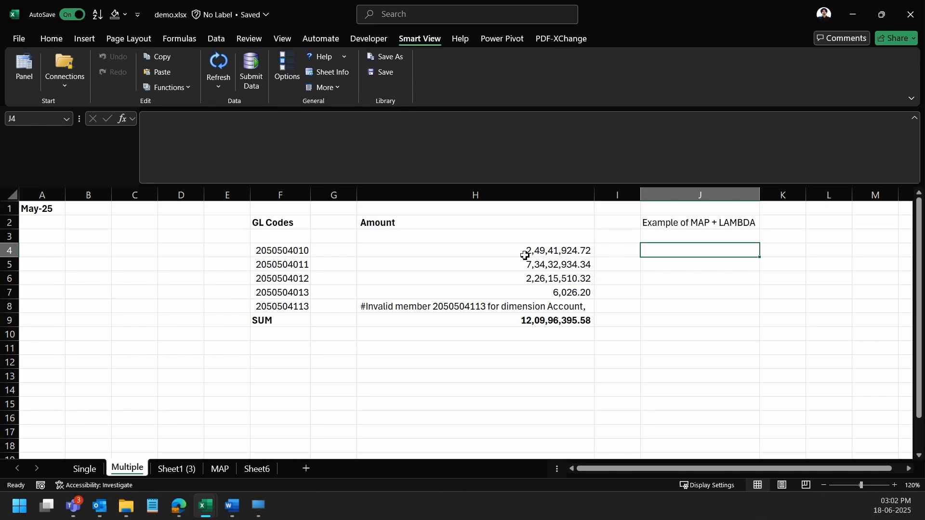
# - Copy the full HsGetValue formula text from H4 and paste it into J4
pyautogui.click(581, 250)
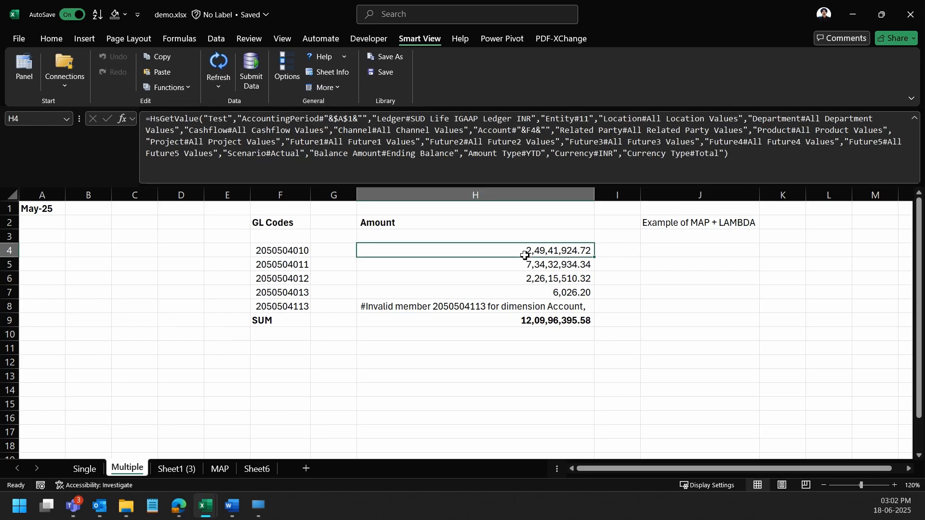
pyautogui.moveTo(791, 175); pyautogui.dragTo(118, 94)
pyautogui.hotkey('ctrl', 'c')
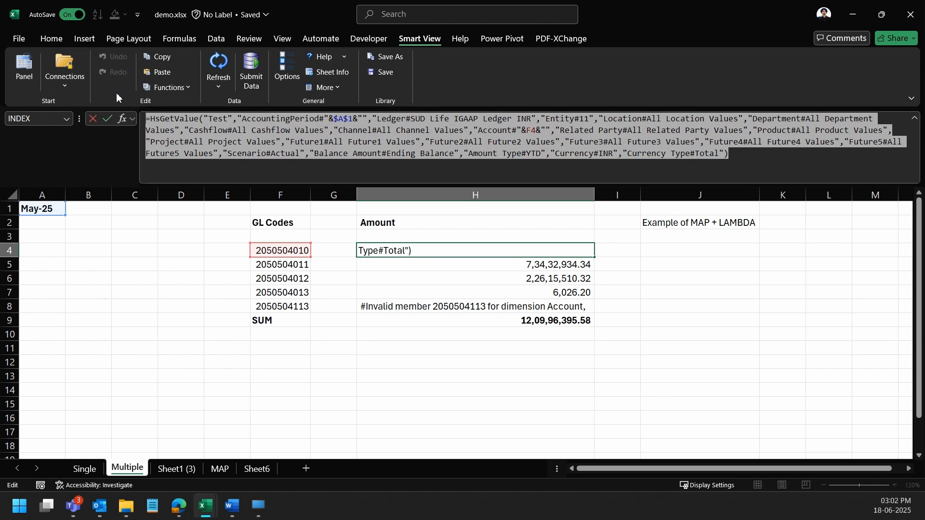
pyautogui.press('Escape')
pyautogui.click(667, 253)
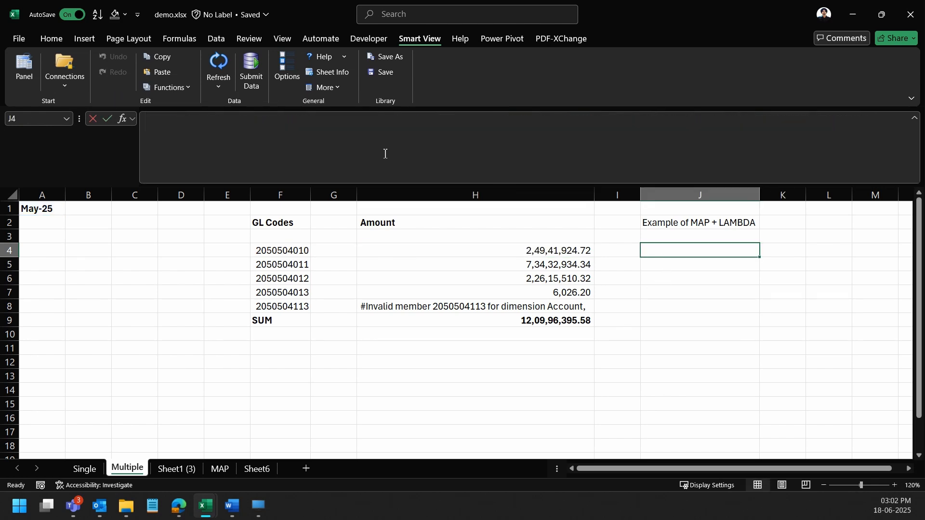
pyautogui.click(383, 152)
pyautogui.hotkey('ctrl', 'v')
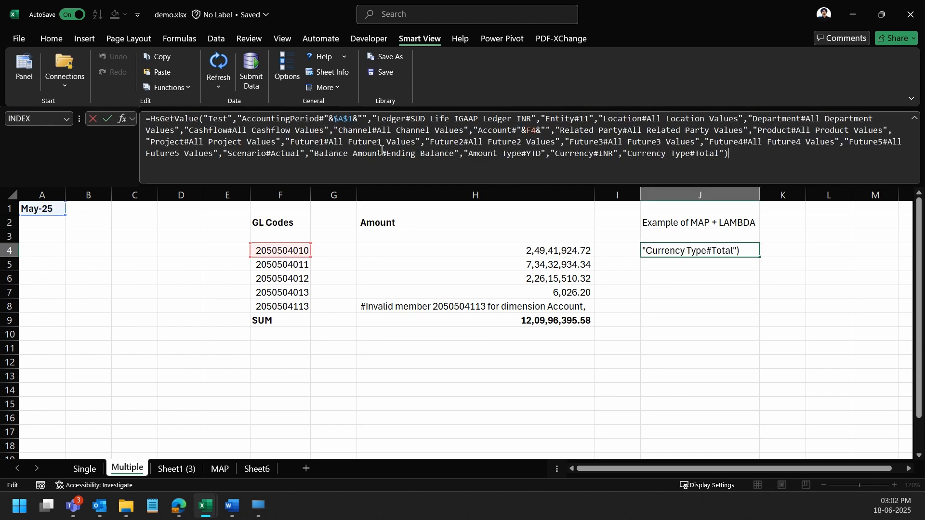
# - Insert a MAP function before HsGetValue in the J4 formula, with F4:F8 as its array
pyautogui.click(154, 122)
pyautogui.write('MAP')
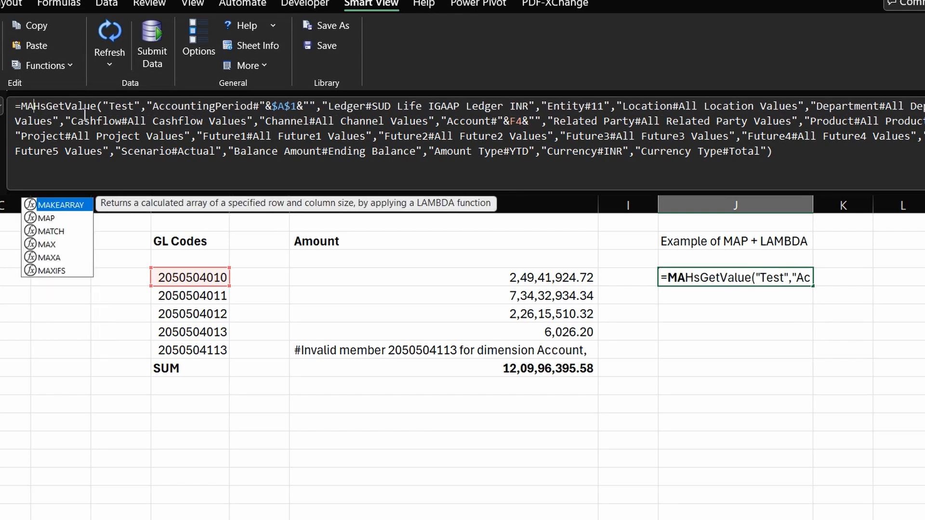
pyautogui.press('Down')
pyautogui.press('Tab')
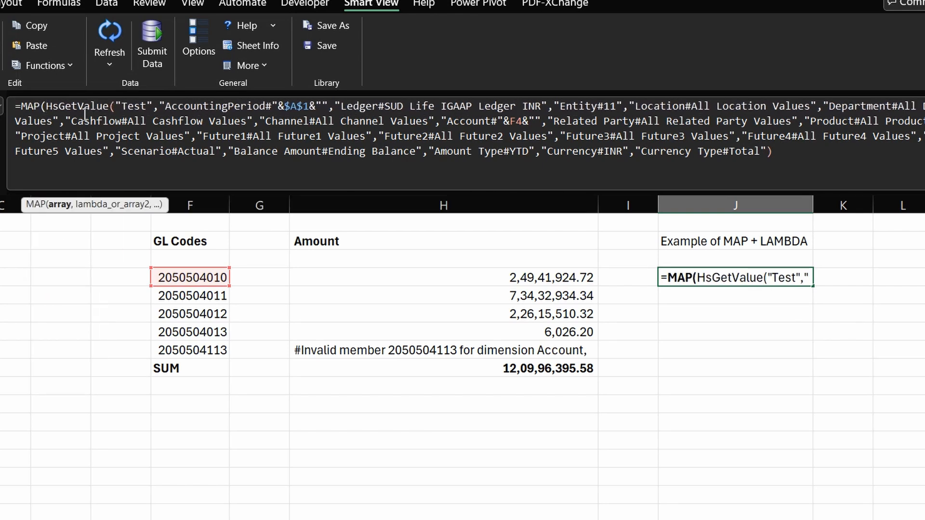
pyautogui.click(197, 278)
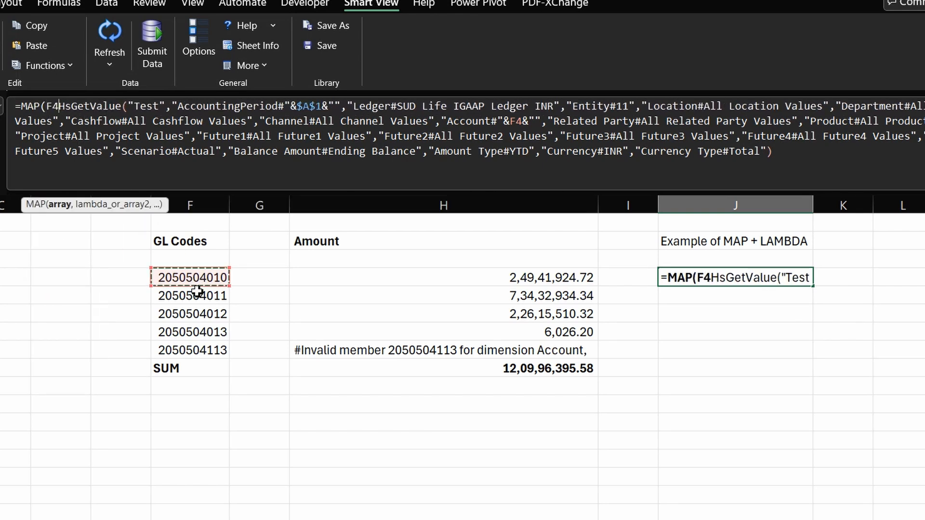
pyautogui.moveTo(198, 291); pyautogui.dragTo(197, 350)
pyautogui.write(',')
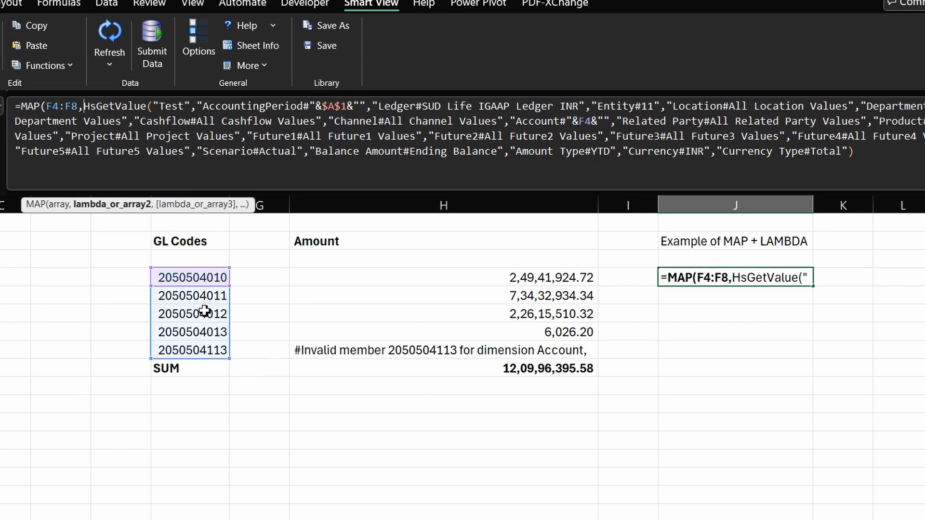
# - Add a LAMBDA around HsGetValue as MAP's second argument, with AccountCode as its parameter
pyautogui.write('LAM')
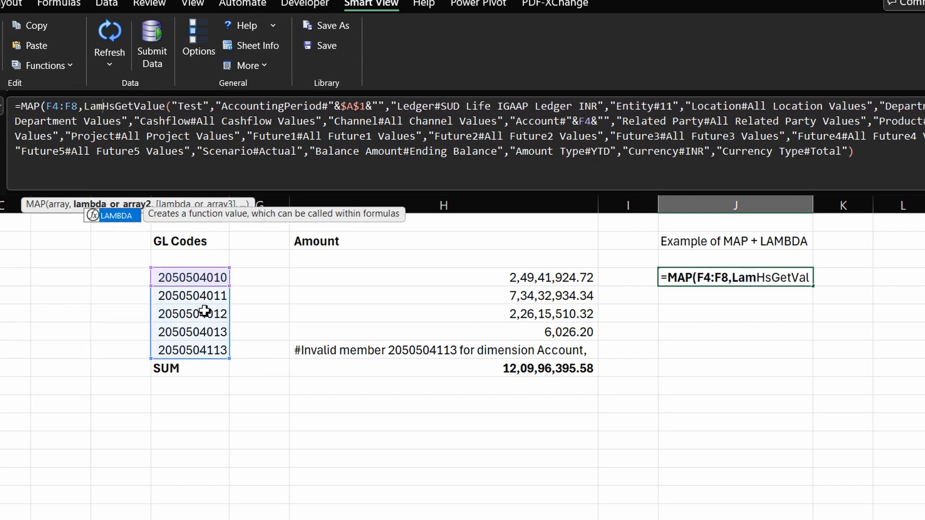
pyautogui.press('Tab')
pyautogui.write('AccountCode')
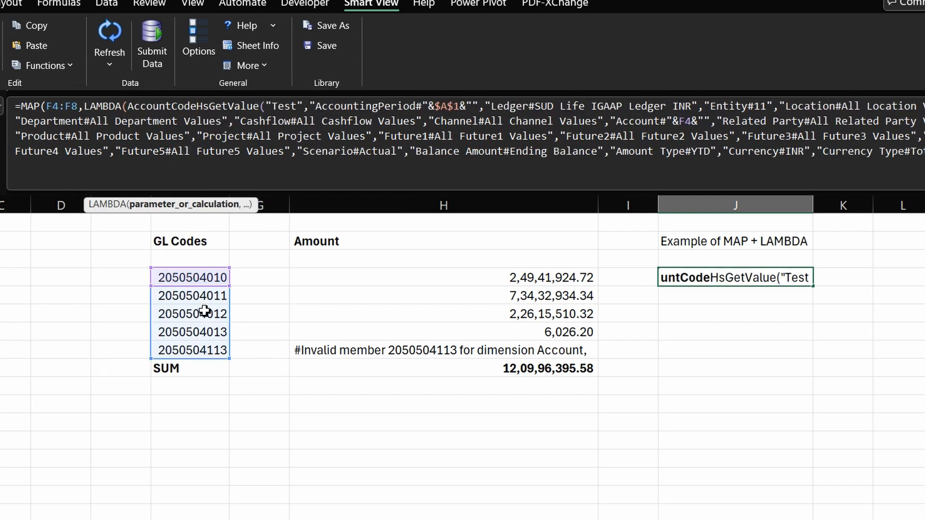
pyautogui.write(',')
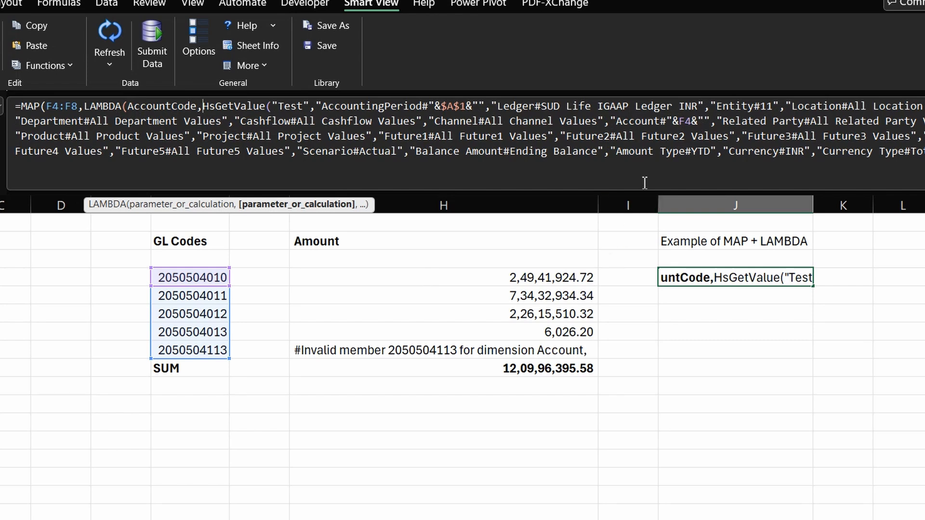
# - Replace the F4 reference in the Account member with AccountCode, close the LAMBDA and MAP parentheses, and enter the formula
pyautogui.click(688, 121)
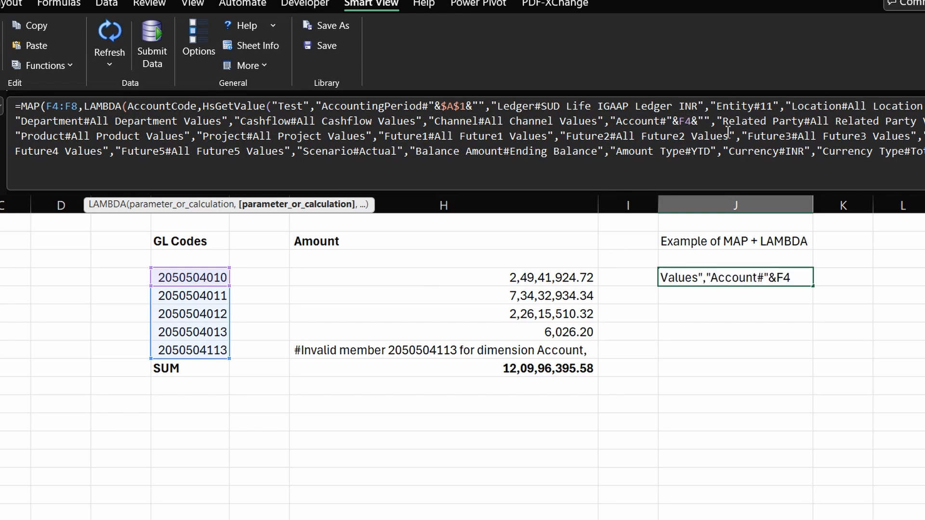
pyautogui.press('BackSpace')
pyautogui.press('BackSpace')
pyautogui.write('A')
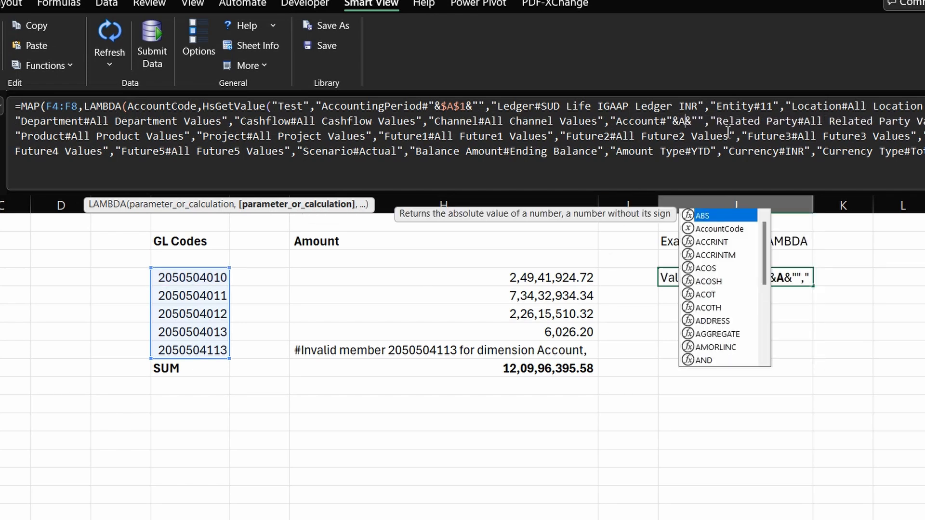
pyautogui.press('Down')
pyautogui.press('Tab')
pyautogui.click(159, 174)
pyautogui.write(')')
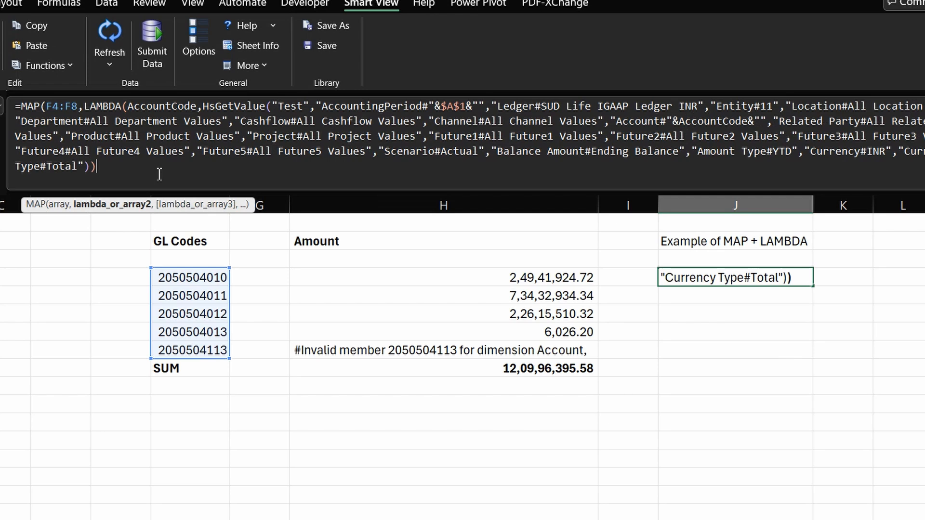
pyautogui.write(')')
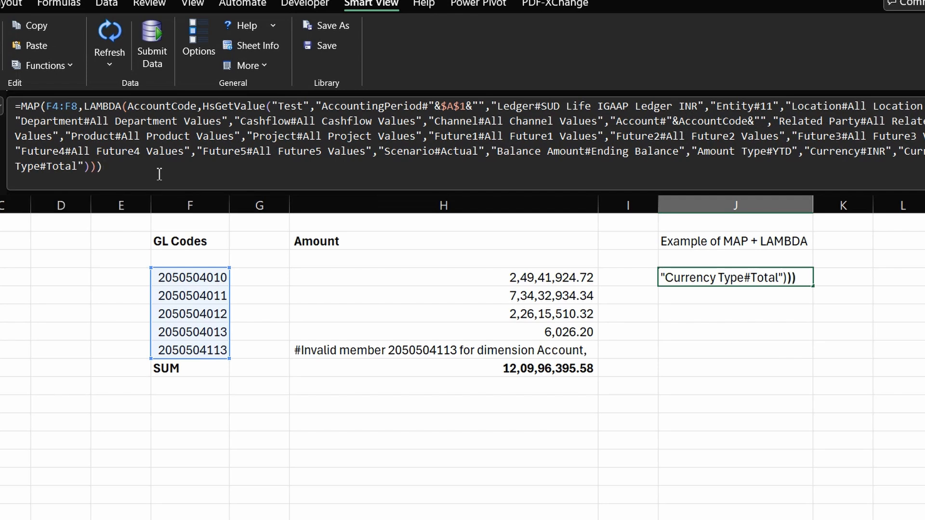
pyautogui.press('Return')
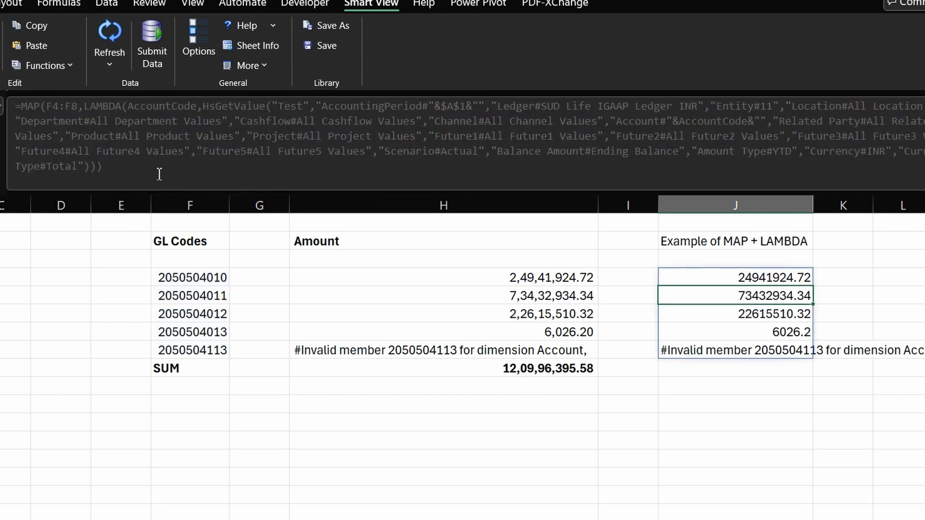
# - Go through the spilled MAP results in J4:J8, including the one for the invalid GL code
pyautogui.press('Down')
pyautogui.press('Down')
pyautogui.press('Down')
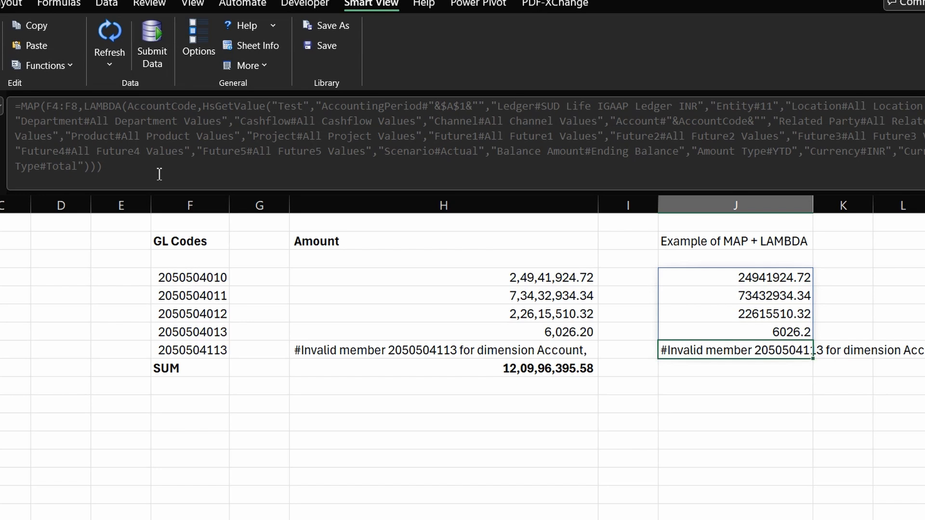
pyautogui.press('Up')
pyautogui.press('Up')
pyautogui.press('Up')
pyautogui.press('Up')
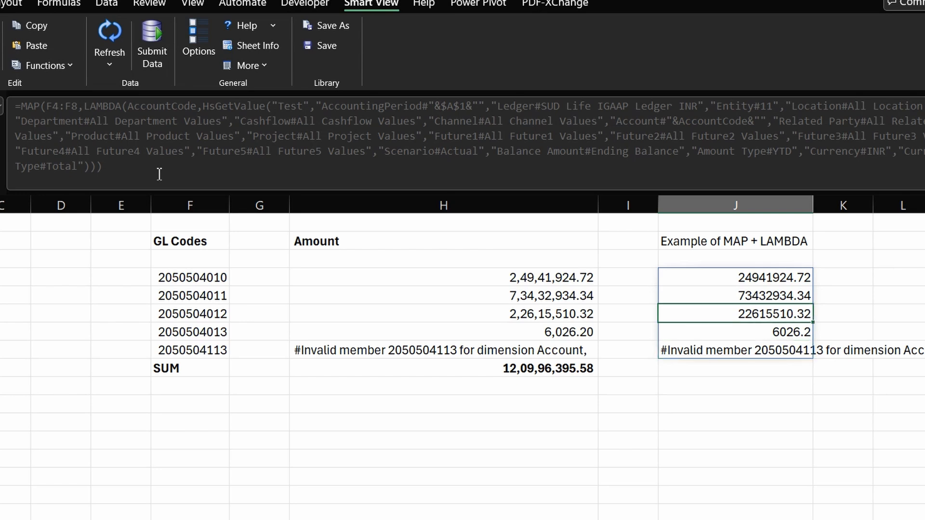
# - Wrap the MAP formula in J4 in a SUM function
pyautogui.click(21, 106)
pyautogui.write('SUM(')
pyautogui.hotkey('ctrl', 'End')
pyautogui.write(')')
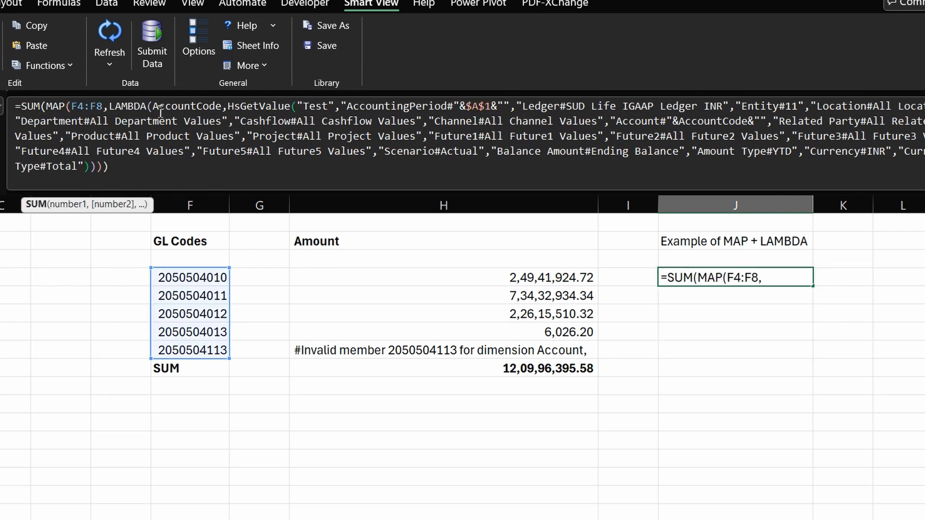
# - Nest IFERROR around the MAP inside the SUM with 0 as the error value, and enter the J4 formula
pyautogui.write('(')
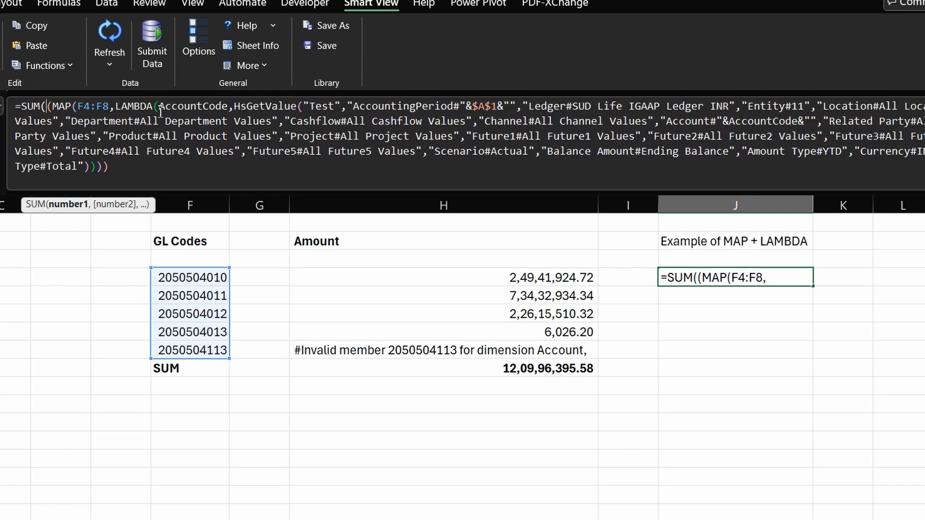
pyautogui.write('ifer')
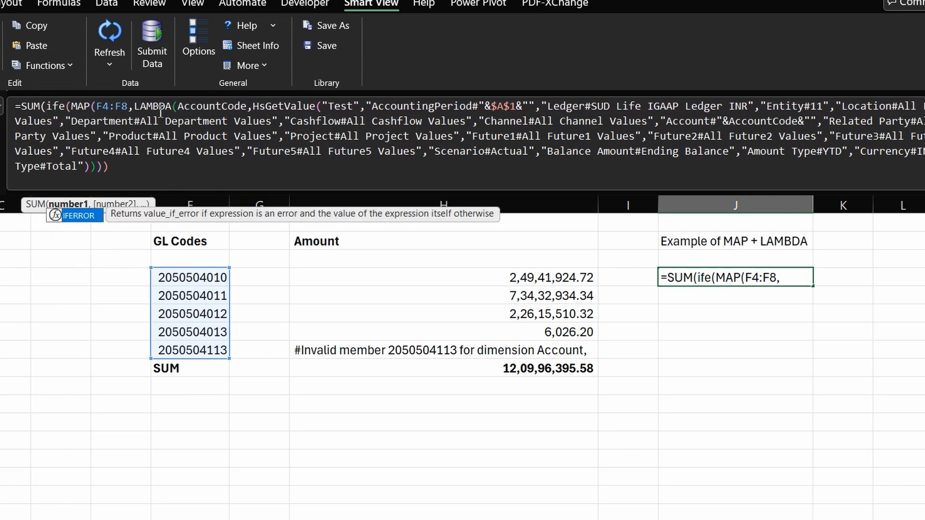
pyautogui.write('ror')
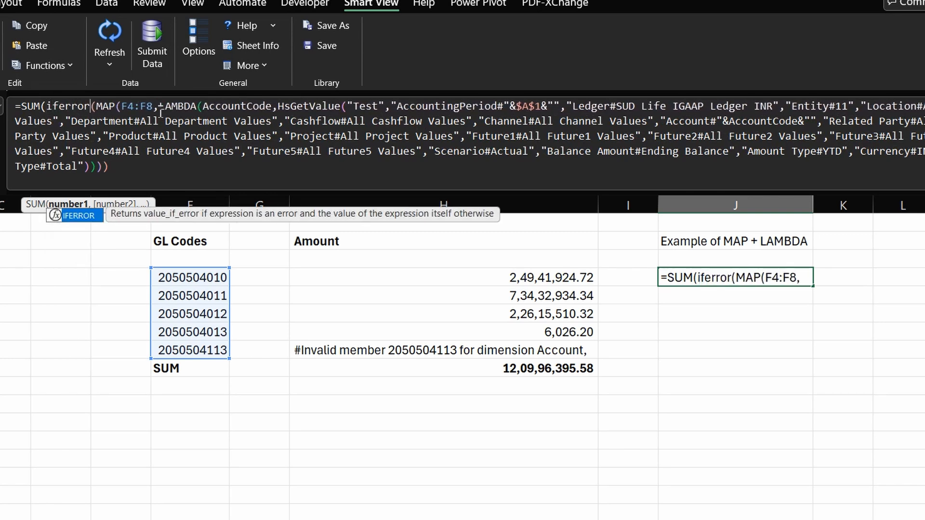
pyautogui.write('(')
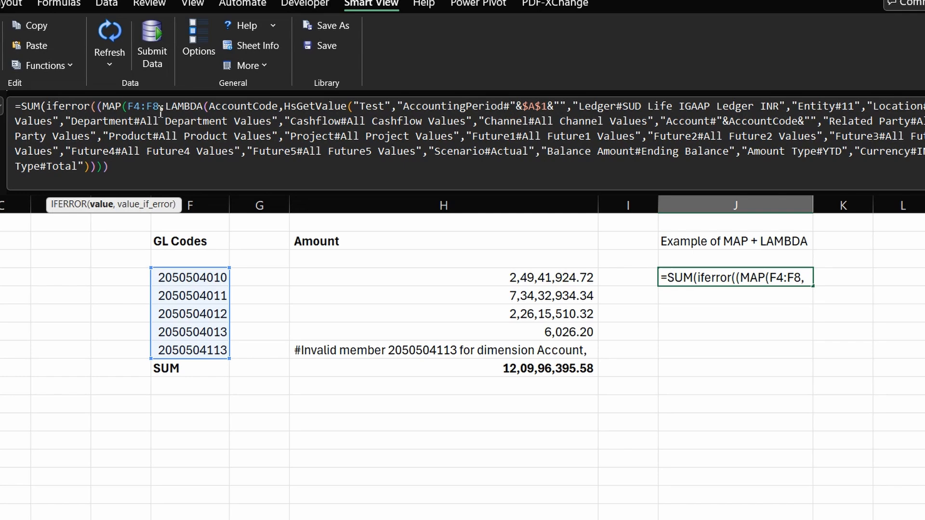
pyautogui.click(78, 107)
pyautogui.click(1, 106)
pyautogui.click(388, 208)
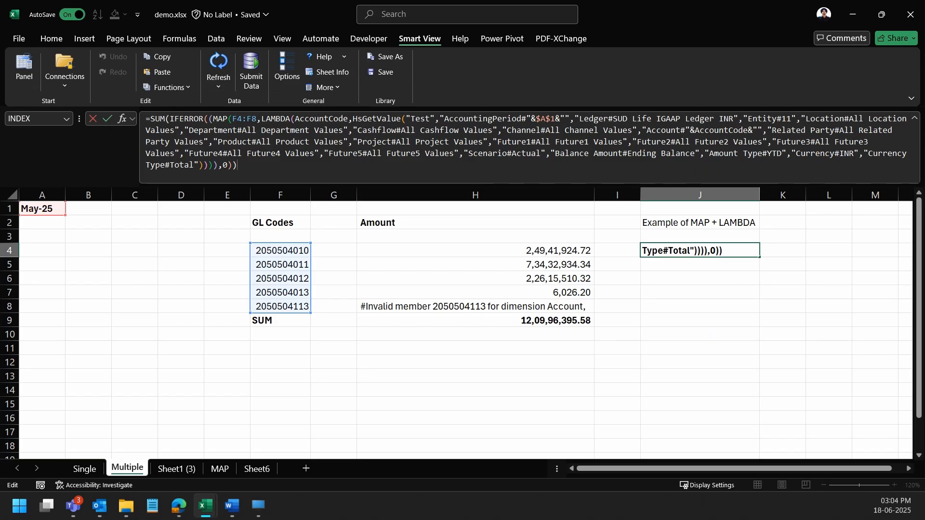
pyautogui.hotkey('ctrl', 'Return')
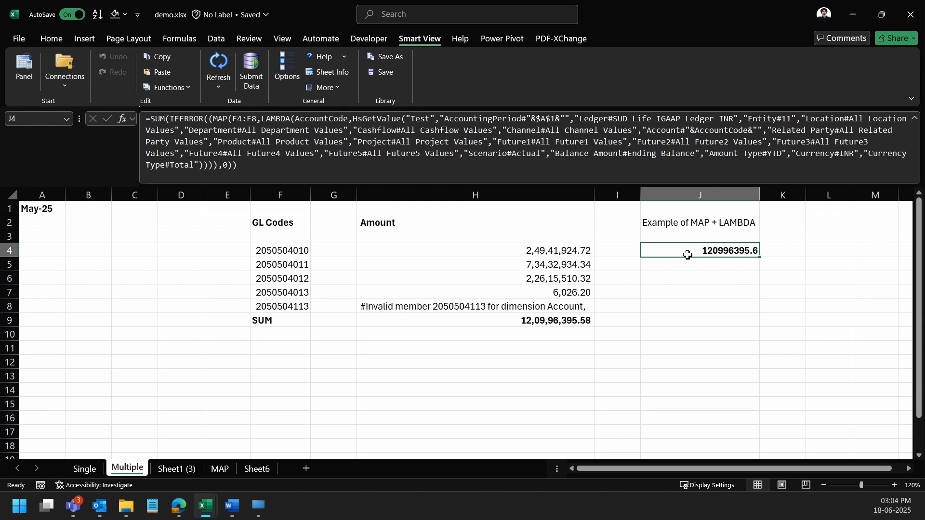
# - Review the finished SUM, IFERROR, MAP and LAMBDA formula in J4 alongside the separate amounts in H4:H7
pyautogui.press('F2')
pyautogui.press('Escape')
pyautogui.press('F2')
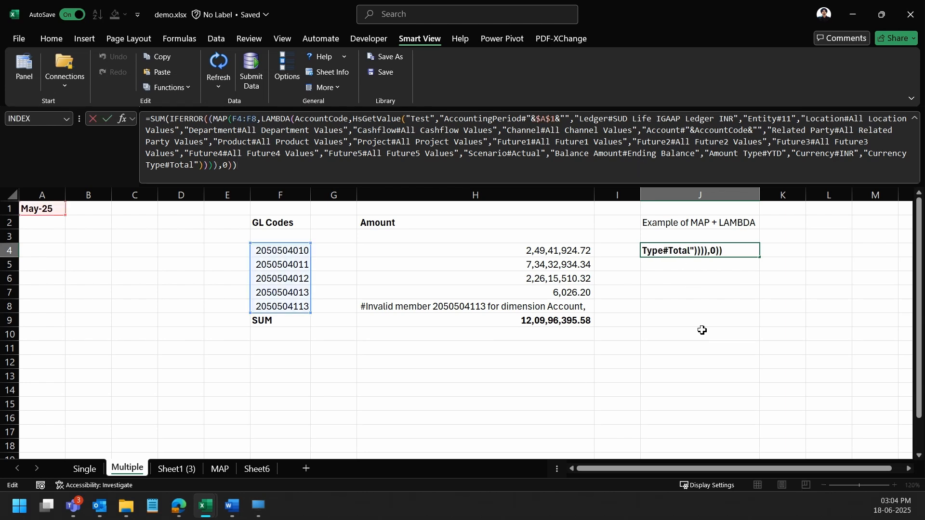
pyautogui.press('Escape')
pyautogui.moveTo(574, 256); pyautogui.dragTo(572, 279)
pyautogui.click(575, 292)
pyautogui.click(709, 251)
pyautogui.click(565, 169)
pyautogui.press('Escape')
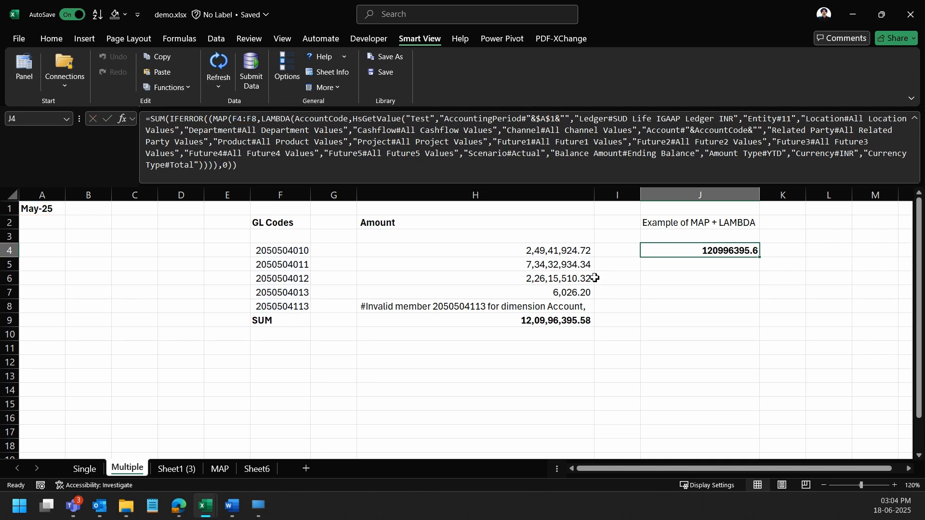
# - View the list of available Smart View functions for J4 and close it without choosing one
pyautogui.click(167, 87)
pyautogui.click(184, 122)
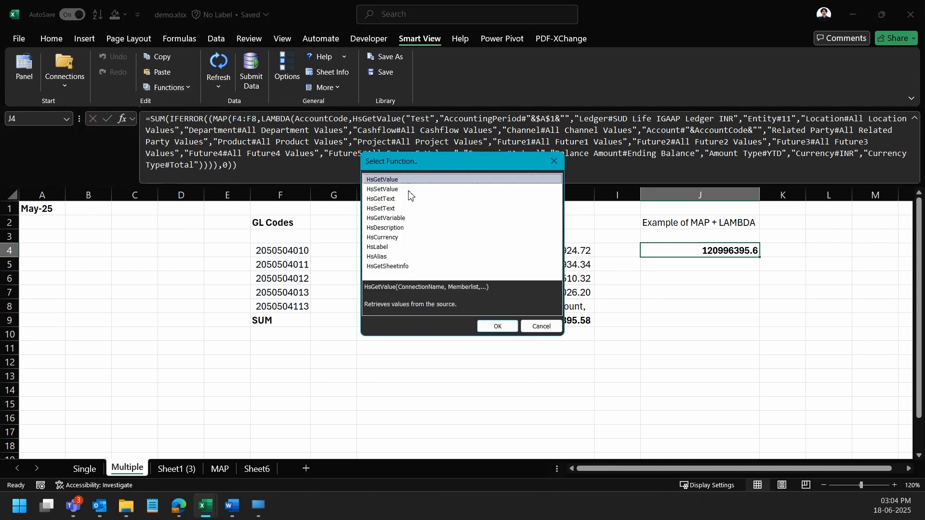
pyautogui.click(555, 158)
# - Inspect the member list in the HsGetValue function arguments of H4 and cancel without changes
pyautogui.click(534, 246)
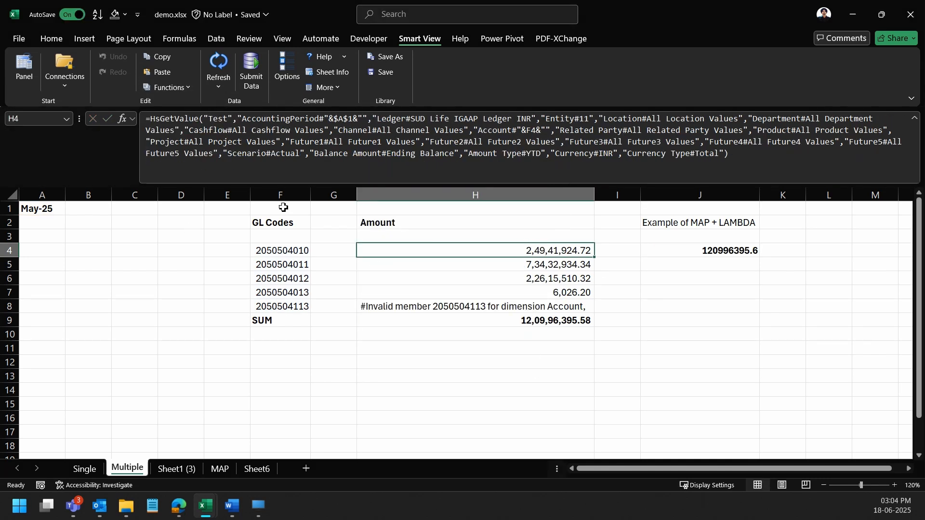
pyautogui.click(190, 87)
pyautogui.click(179, 137)
pyautogui.scroll(-5, 485, 237)
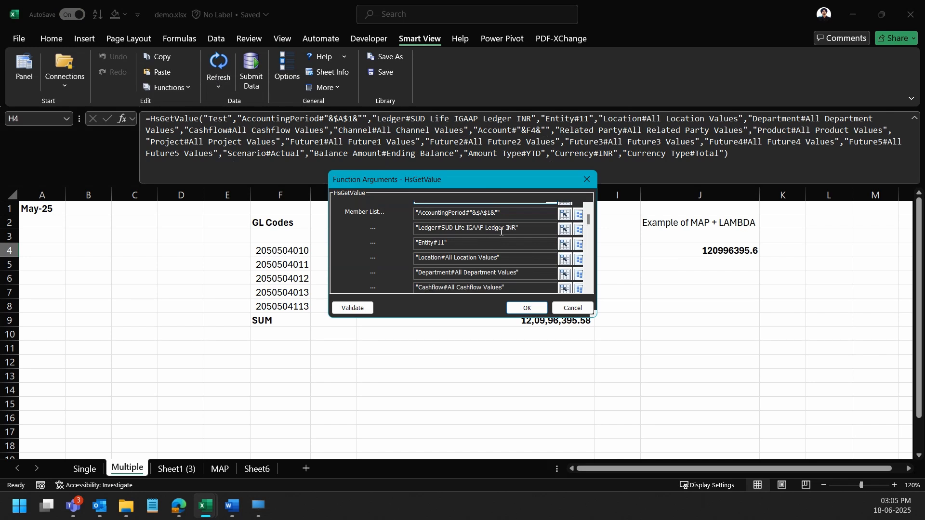
pyautogui.click(569, 309)
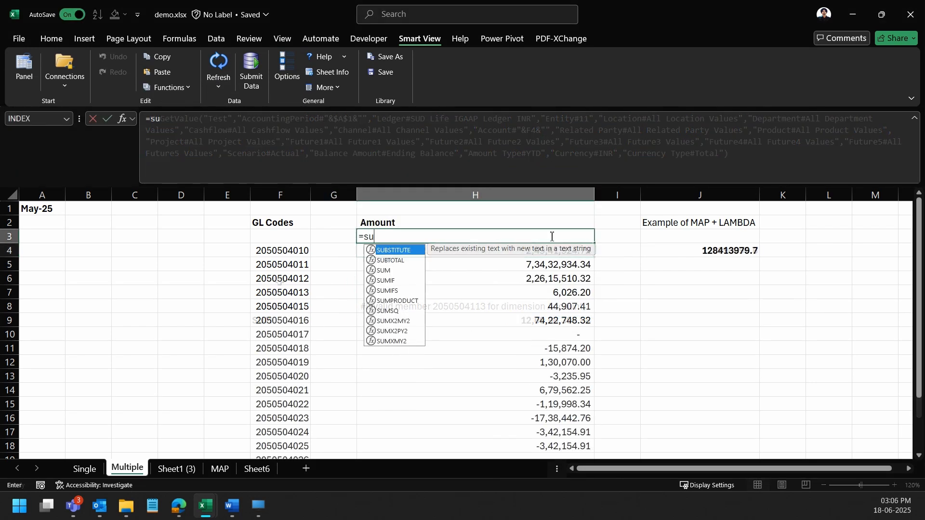
# - Complete the SUM formula in H3 over all GL code amounts from H4 downward
pyautogui.write('m(')
pyautogui.press('Down')
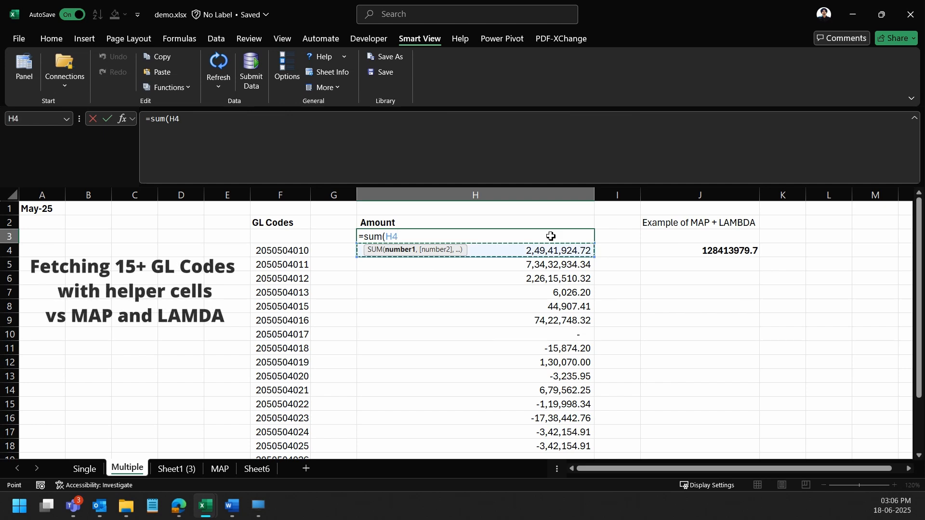
pyautogui.hotkey('ctrl', 'shift', 'Down')
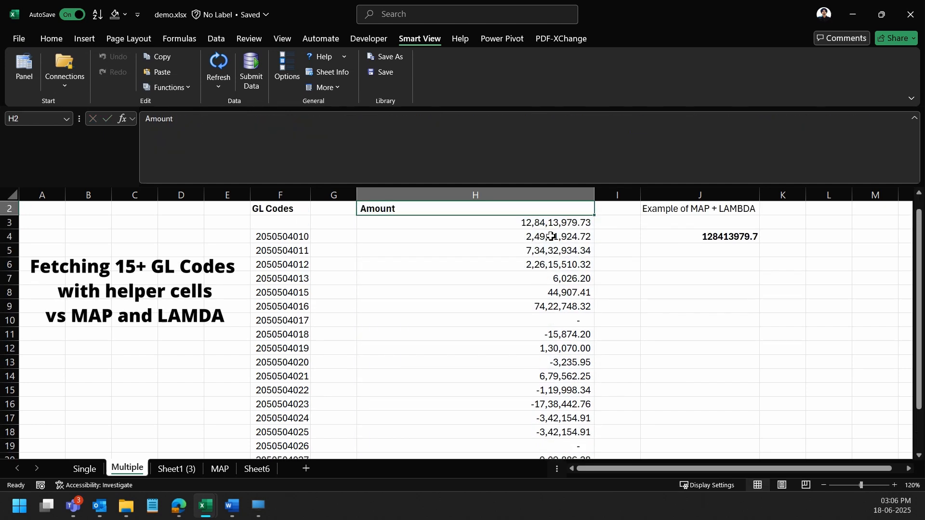
# - Make the SUM total in H3 above the GL code amounts bold
pyautogui.press('Up')
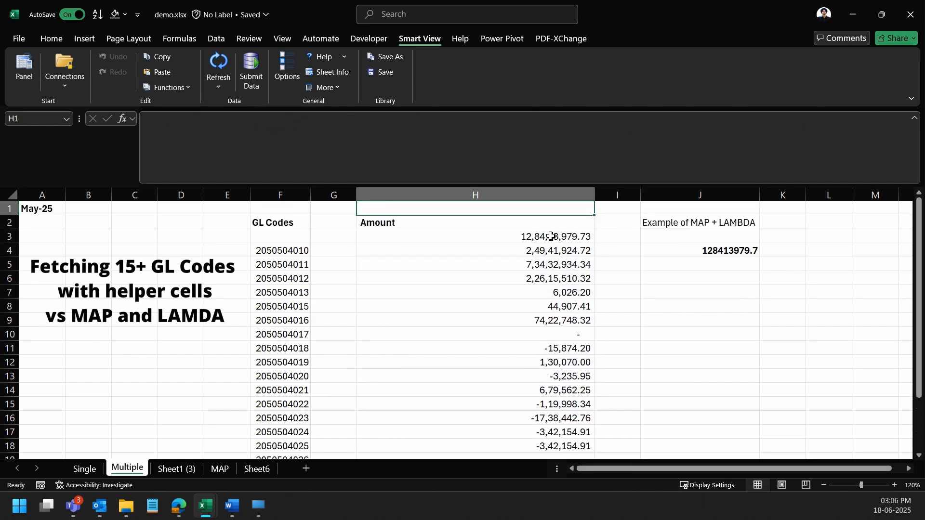
pyautogui.click(551, 236)
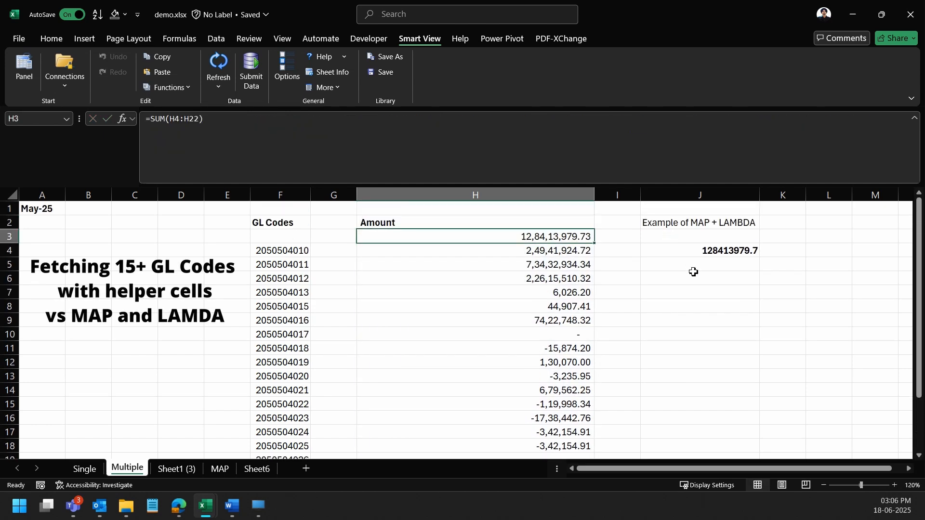
pyautogui.hotkey('ctrl', 'b')
# - Compare the H3 total and the separate HsGetValue formulas in column H with the single MAP and LAMBDA formula in J4, leaving them unedited
pyautogui.click(718, 247)
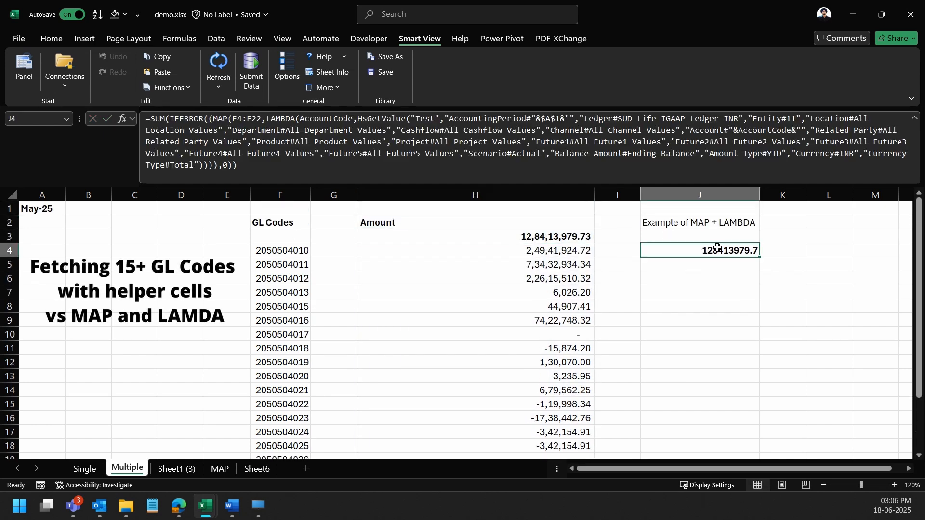
pyautogui.click(578, 238)
pyautogui.click(411, 151)
pyautogui.press('Return')
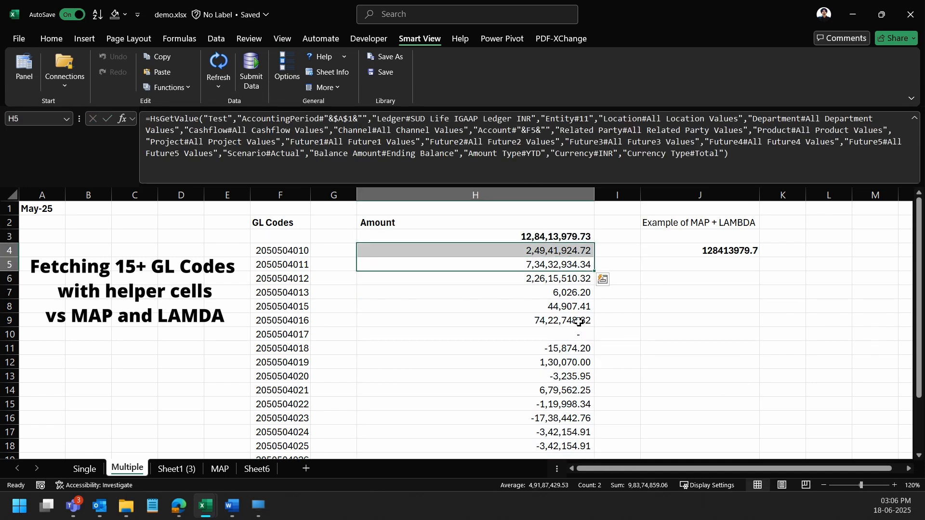
pyautogui.click(581, 320)
pyautogui.click(538, 172)
pyautogui.click(705, 249)
pyautogui.click(579, 131)
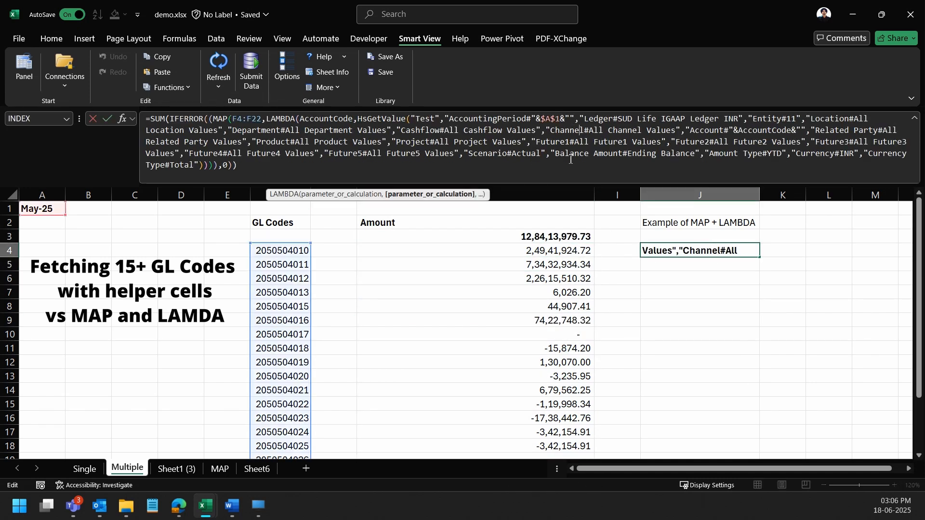
pyautogui.scroll(-2, 424, 408)
pyautogui.scroll(2, 424, 408)
pyautogui.press('Escape')
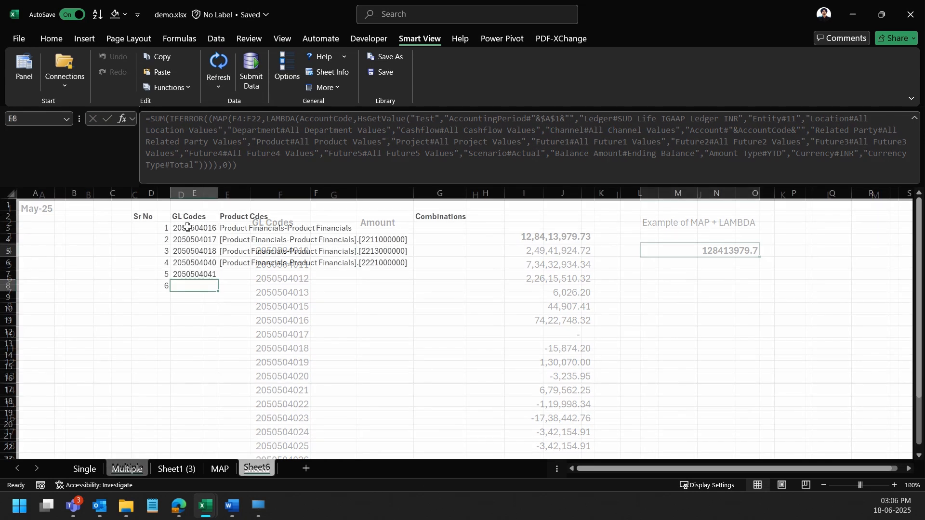
# - Review the GL codes and product codes on Sheet6 and enter =5*4 in G3 as their number of combinations
pyautogui.click(188, 227)
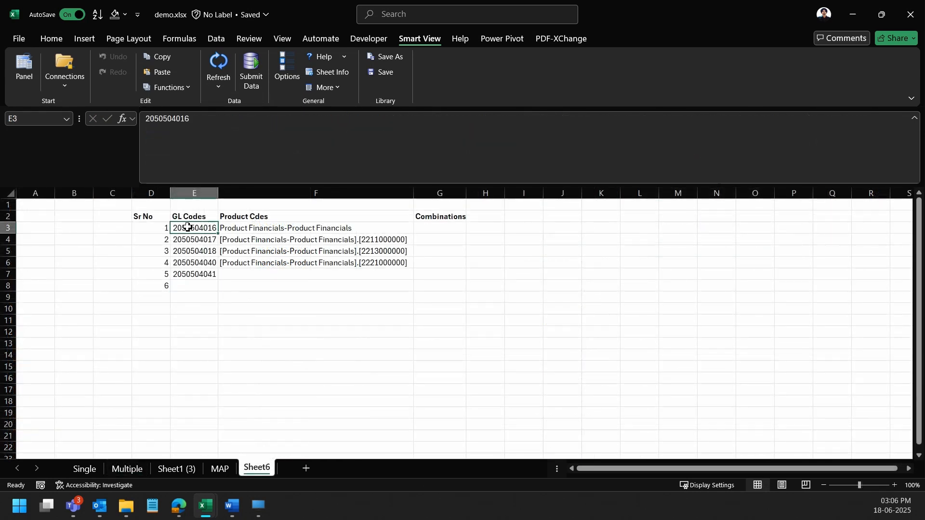
pyautogui.moveTo(188, 228); pyautogui.dragTo(188, 274)
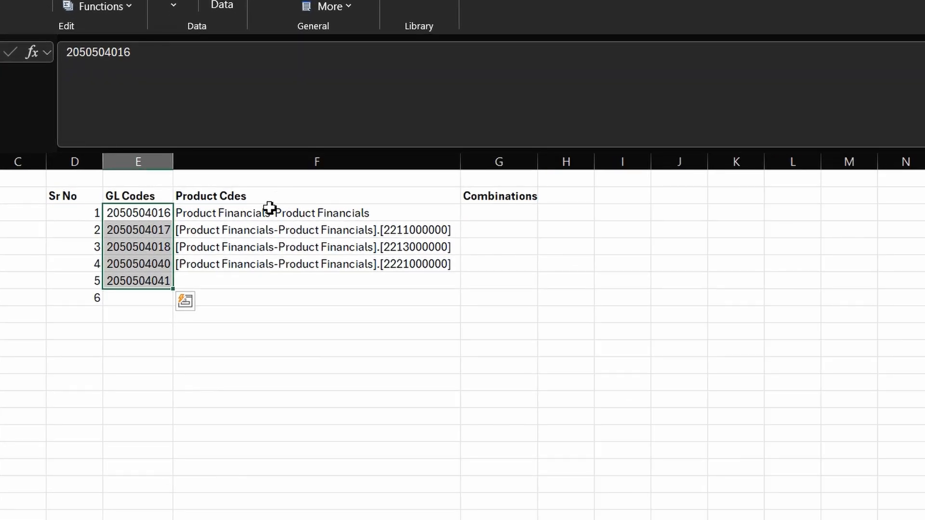
pyautogui.moveTo(269, 214); pyautogui.dragTo(269, 282)
pyautogui.click(492, 212)
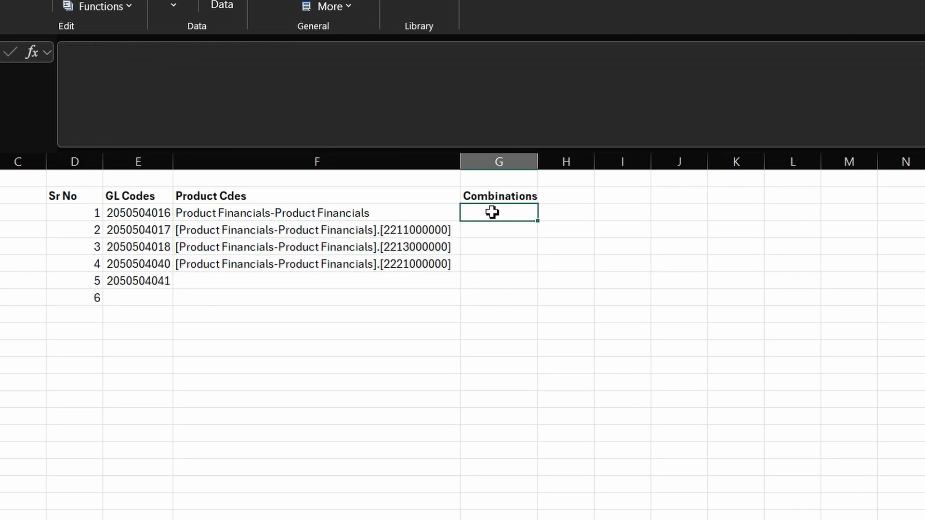
pyautogui.write('=5*4')
pyautogui.press('Return')
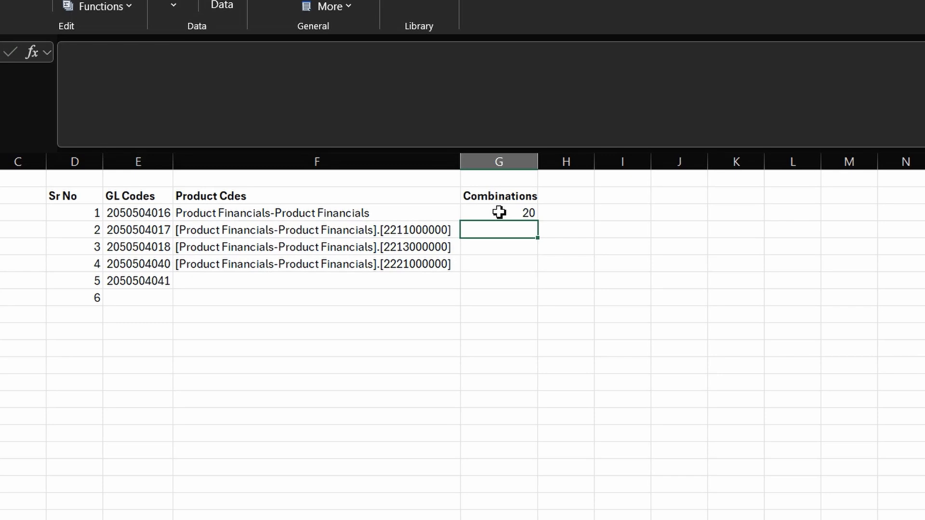
pyautogui.press('Down')
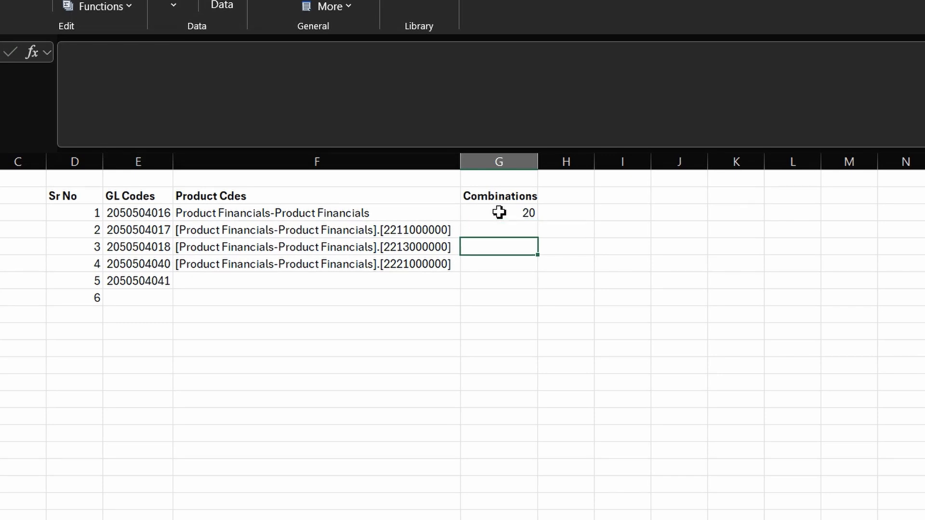